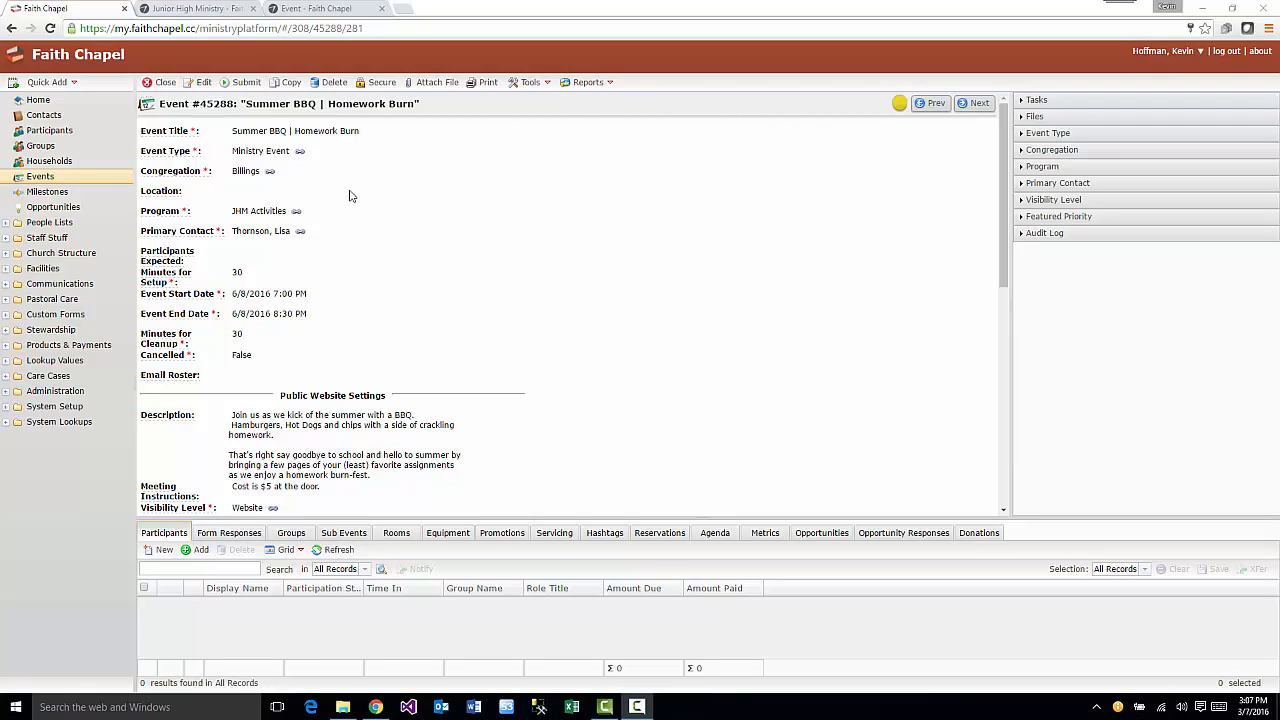
# - Put Event #45288, Summer BBQ | Homework Burn, into edit mode
pyautogui.click(198, 82)
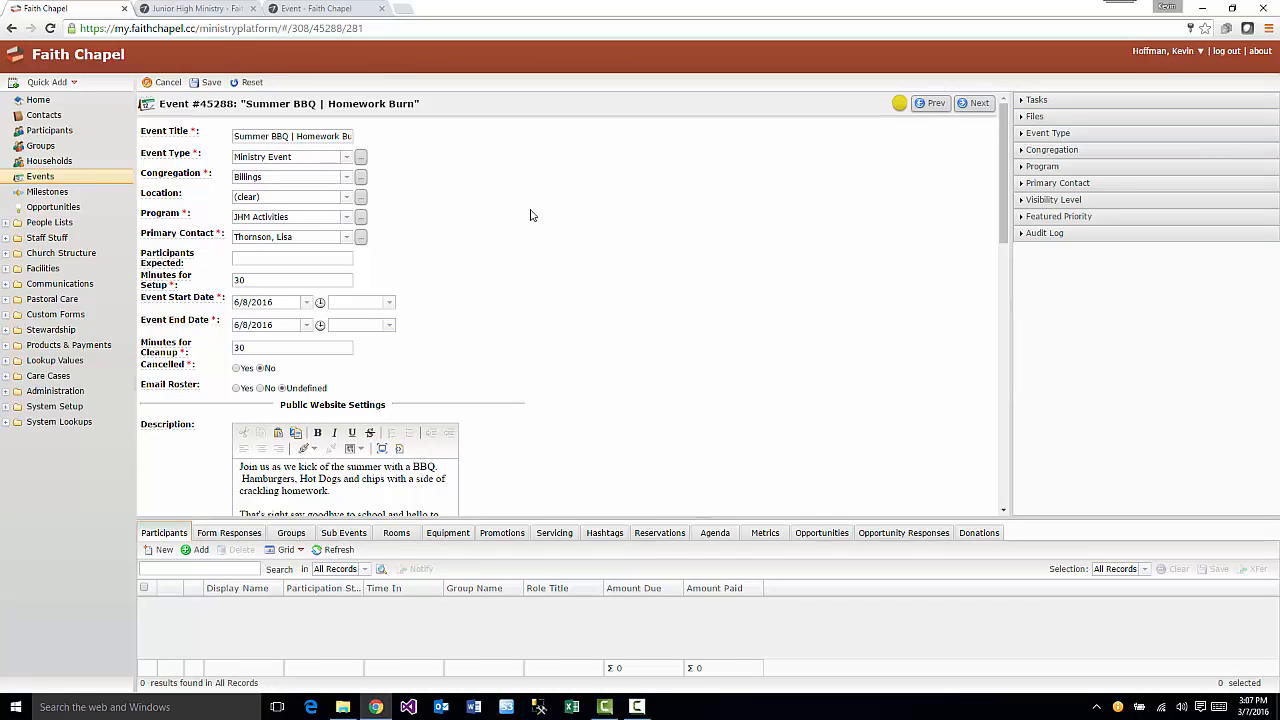
pyautogui.click(236, 136)
pyautogui.moveTo(236, 136); pyautogui.dragTo(396, 154)
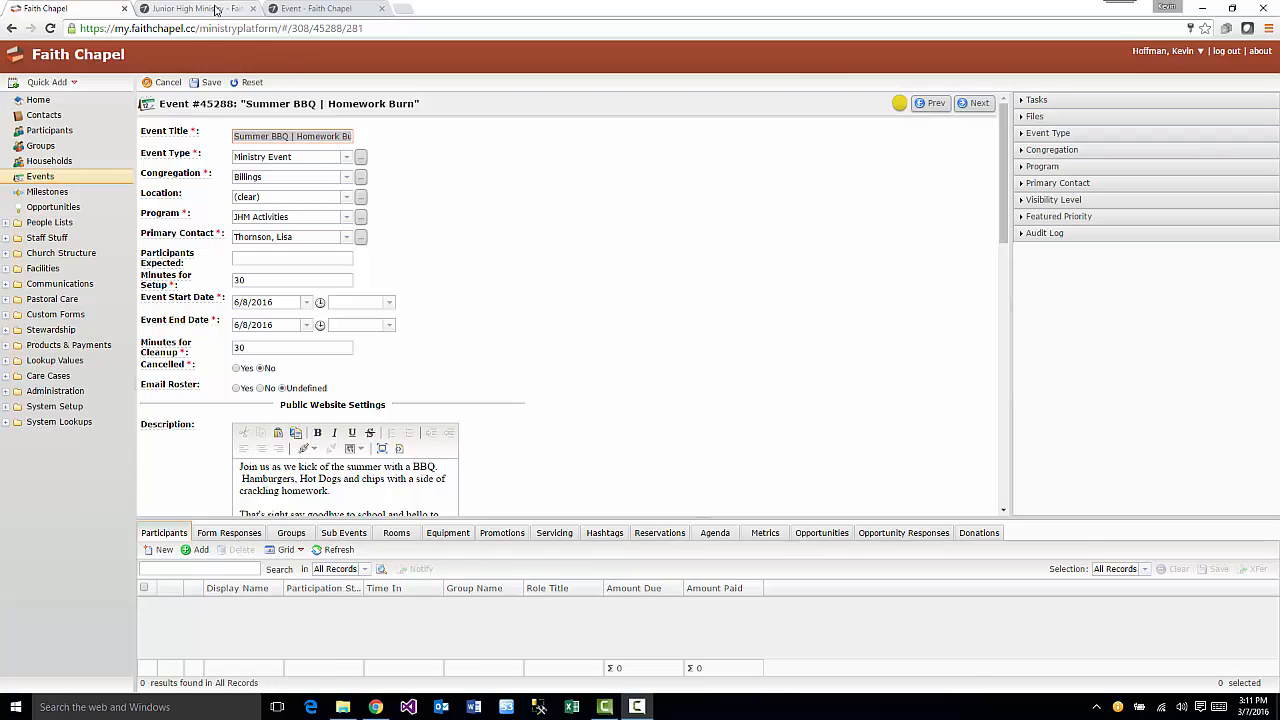
pyautogui.click(215, 9)
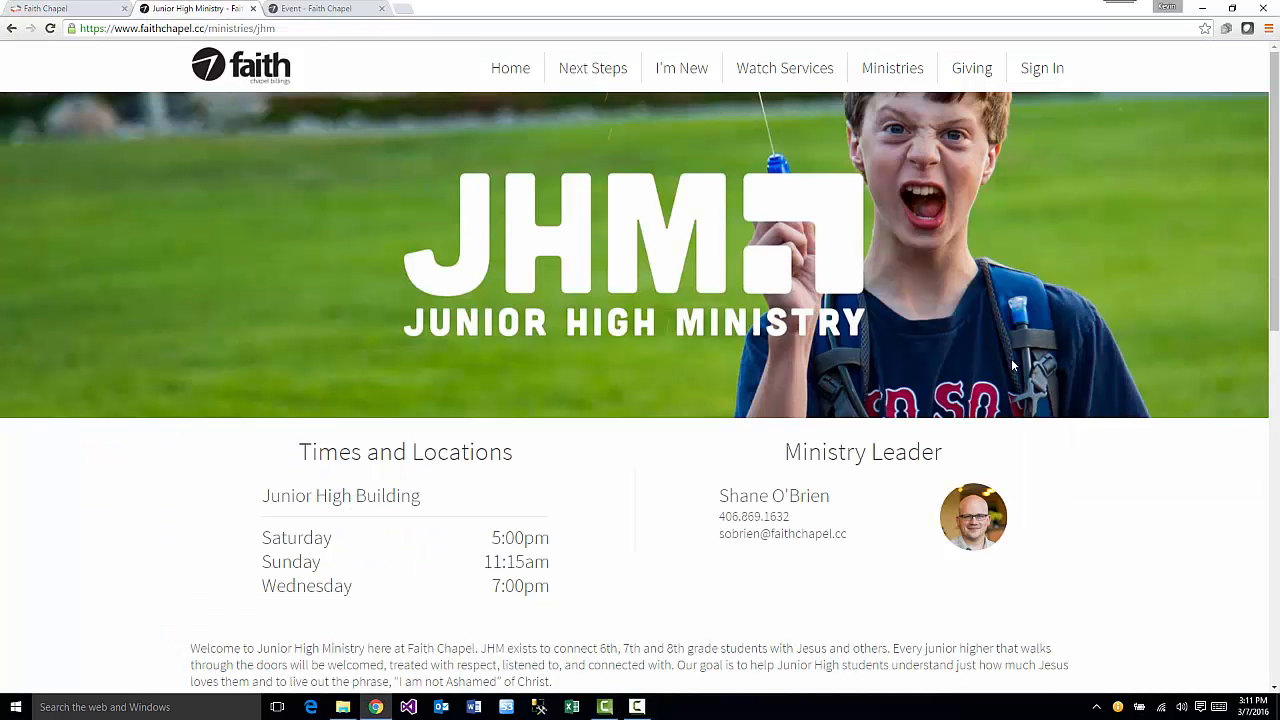
pyautogui.scroll(-3, 645, 422)
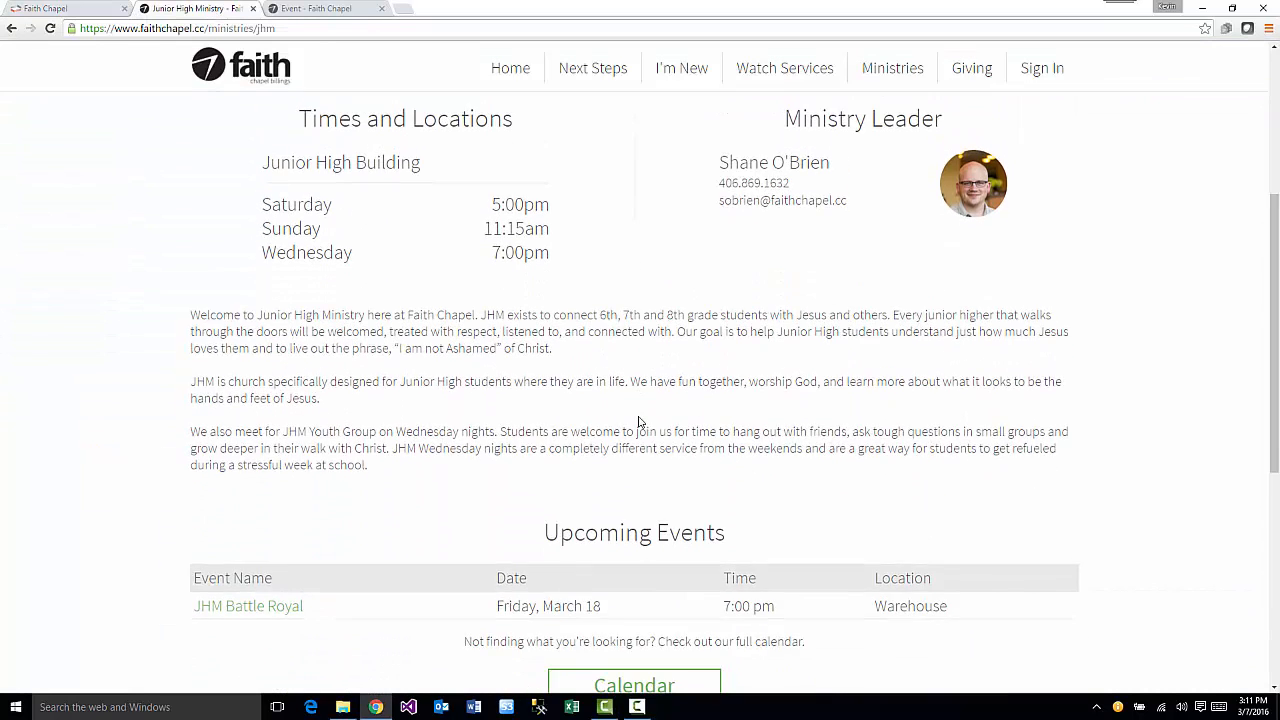
pyautogui.scroll(-3, 640, 422)
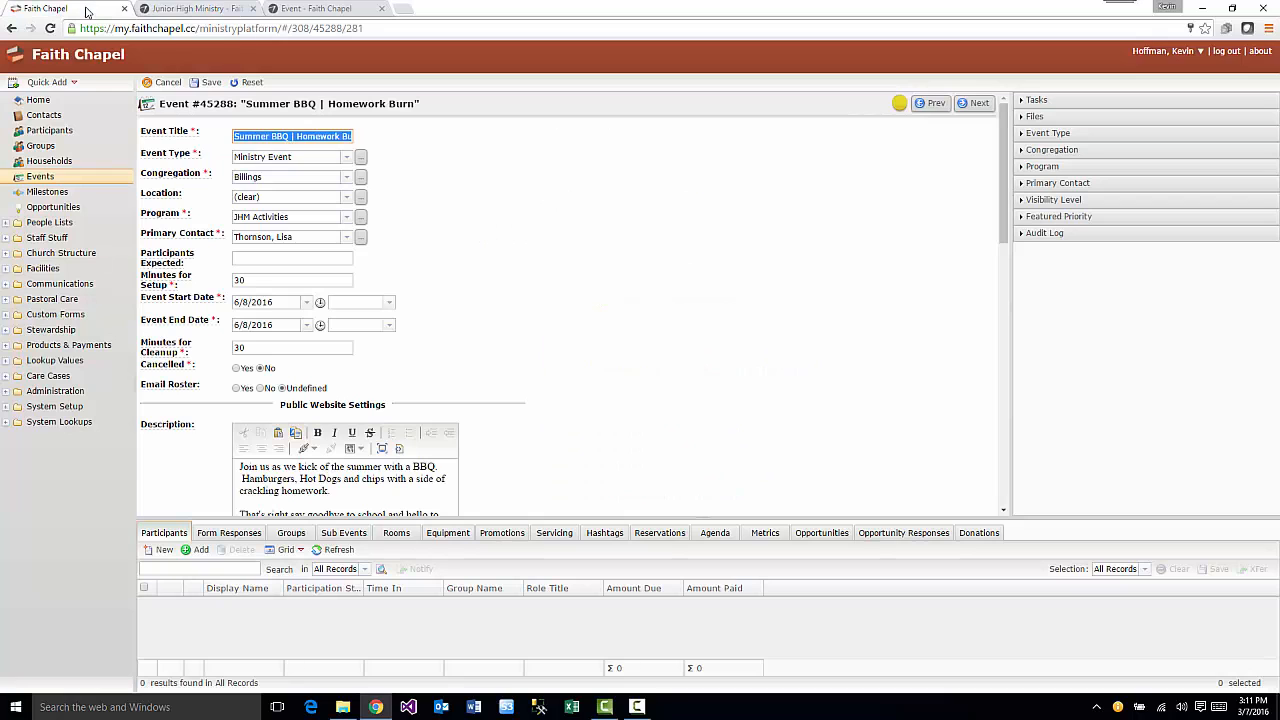
pyautogui.click(90, 8)
pyautogui.scroll(-2, 520, 298)
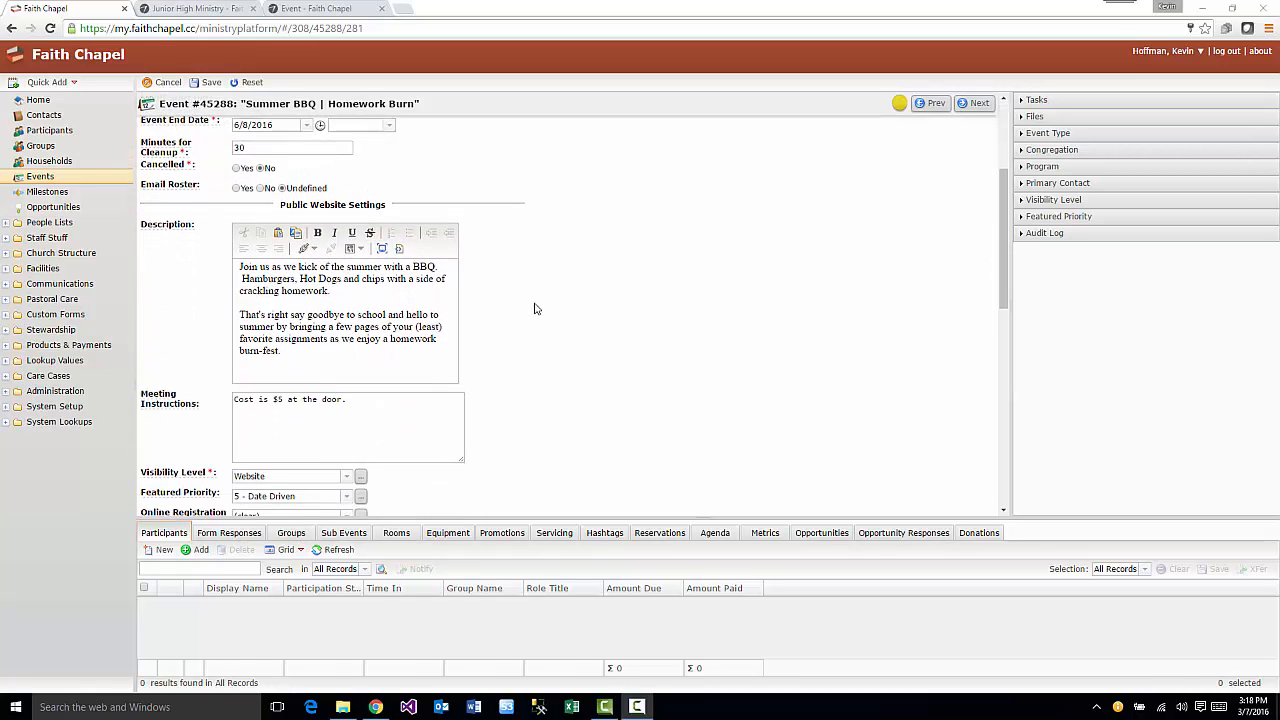
pyautogui.scroll(-1, 534, 309)
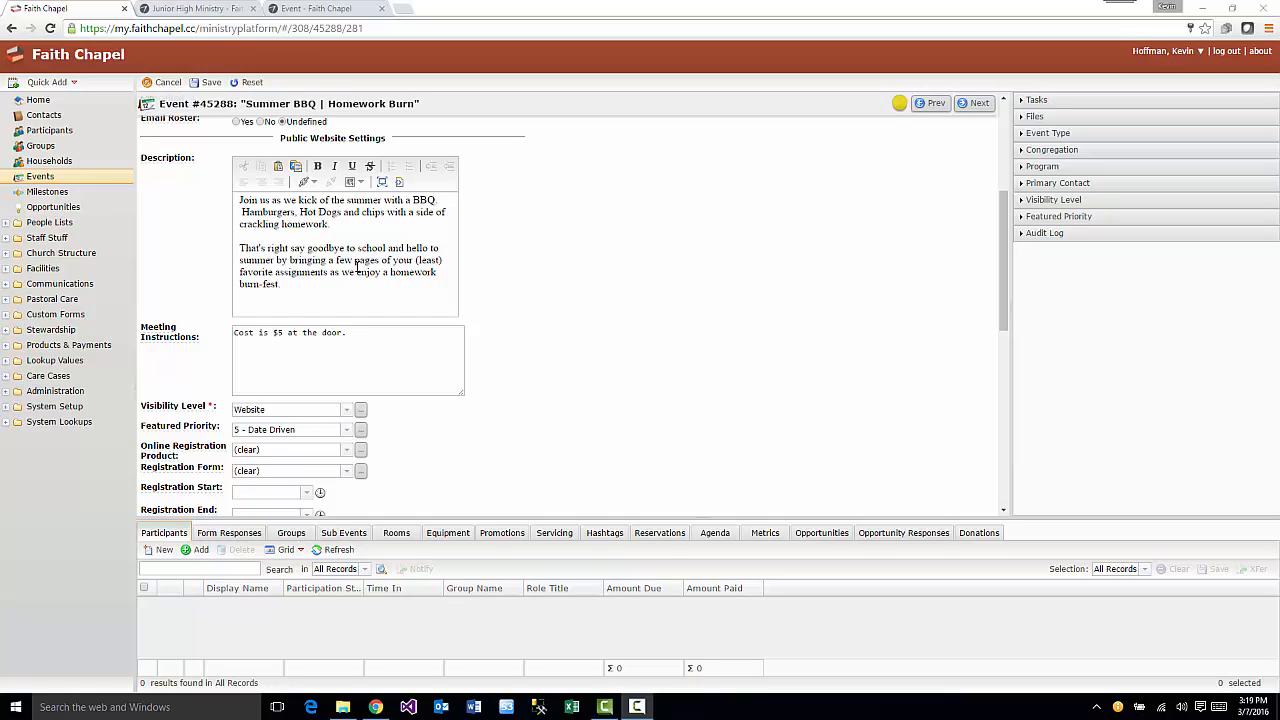
pyautogui.click(378, 378)
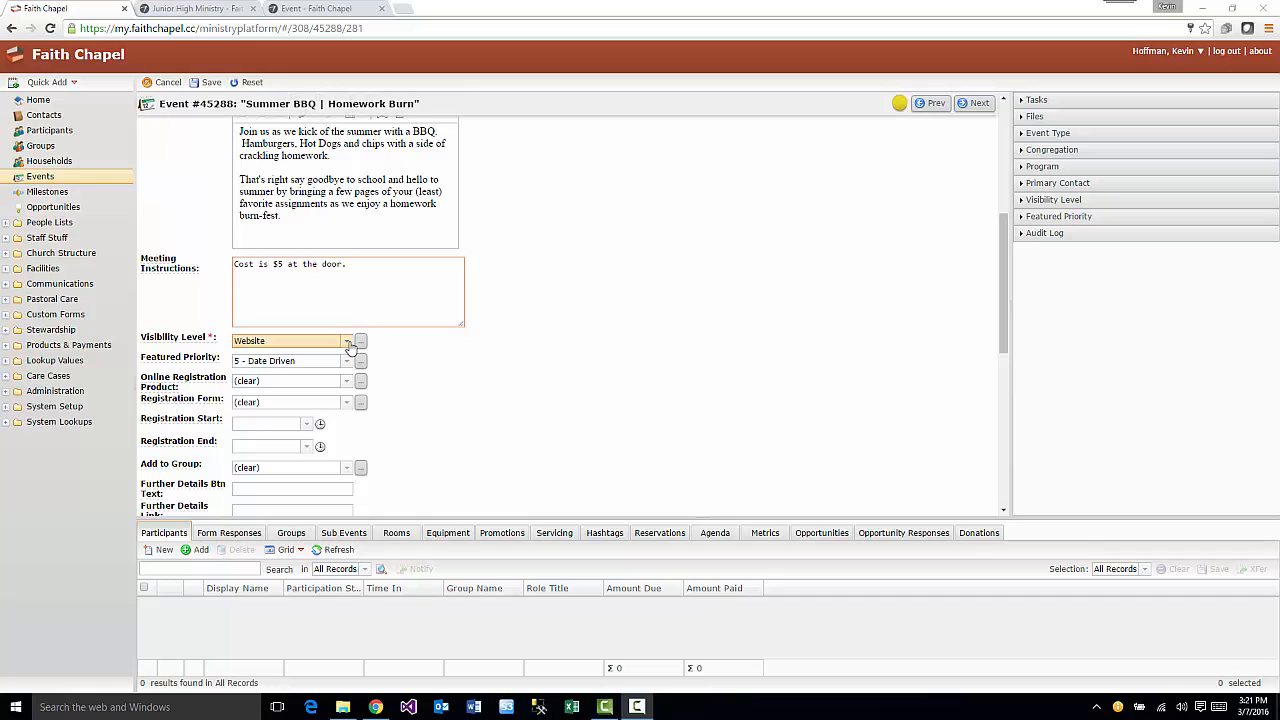
pyautogui.click(349, 345)
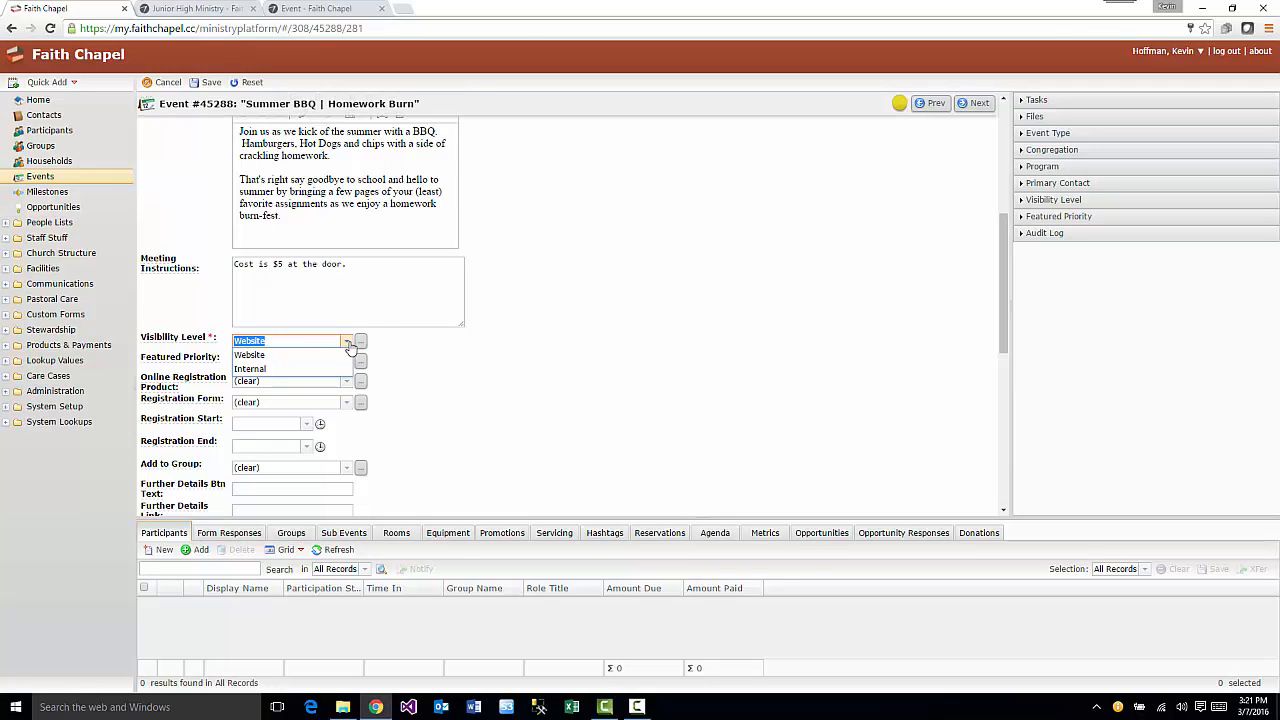
pyautogui.click(350, 346)
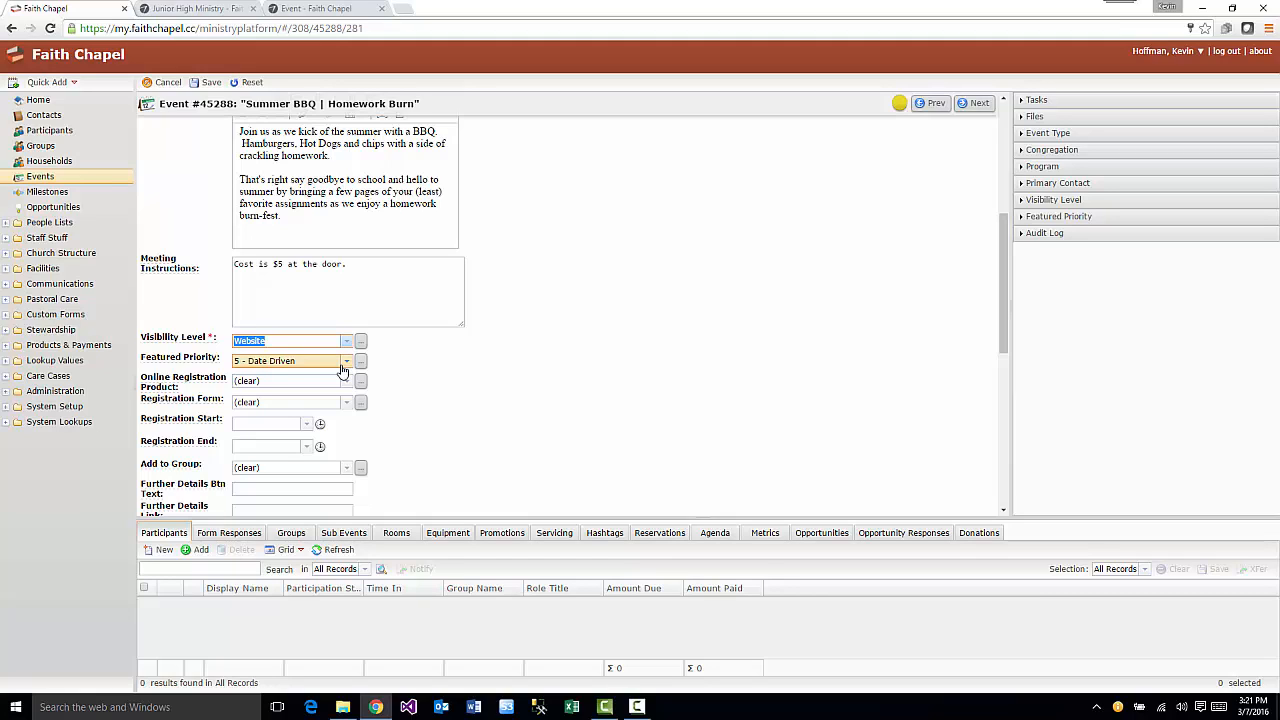
pyautogui.click(346, 364)
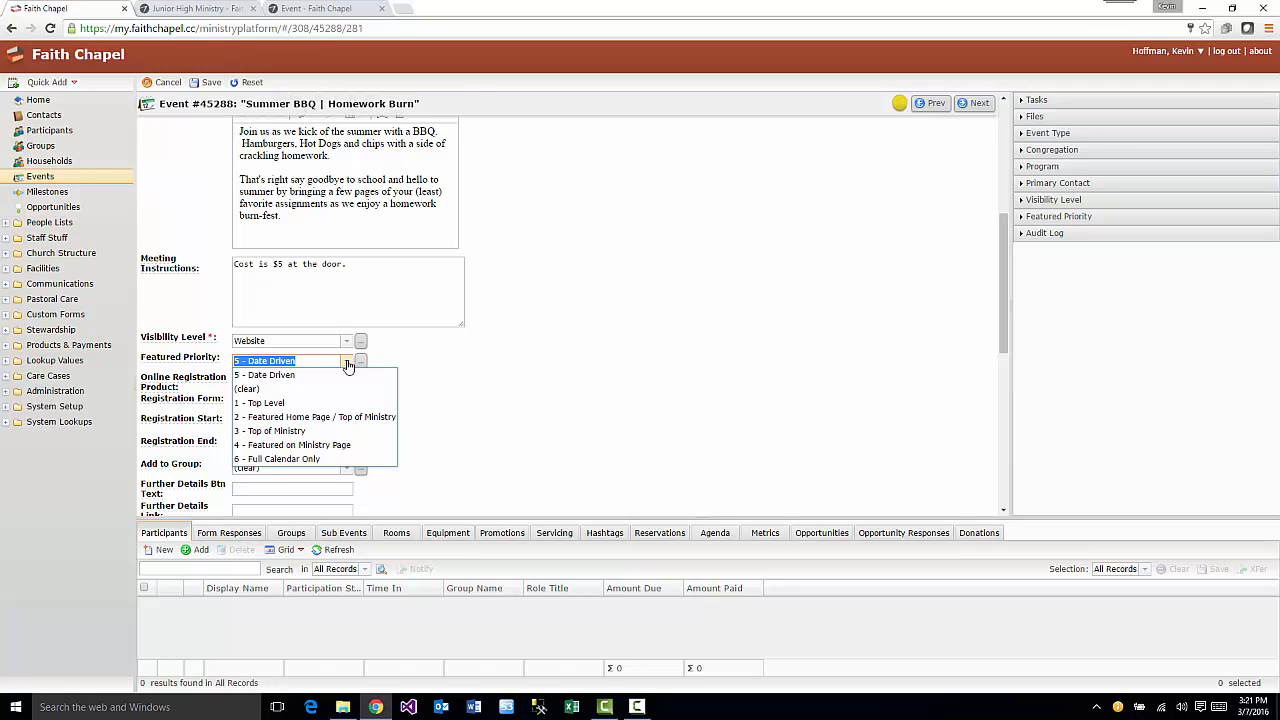
pyautogui.click(348, 365)
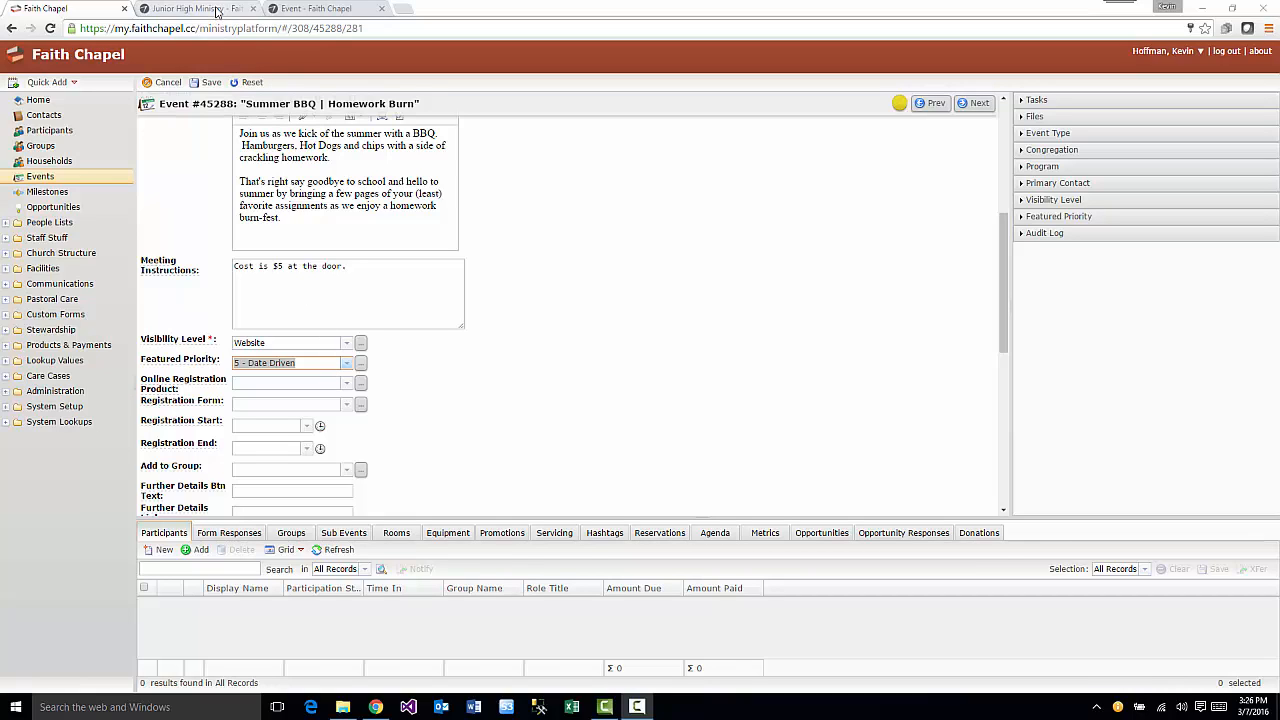
# - Set Featured Priority to 3 - Top of Ministry, save, and view the JHM page
pyautogui.click(217, 10)
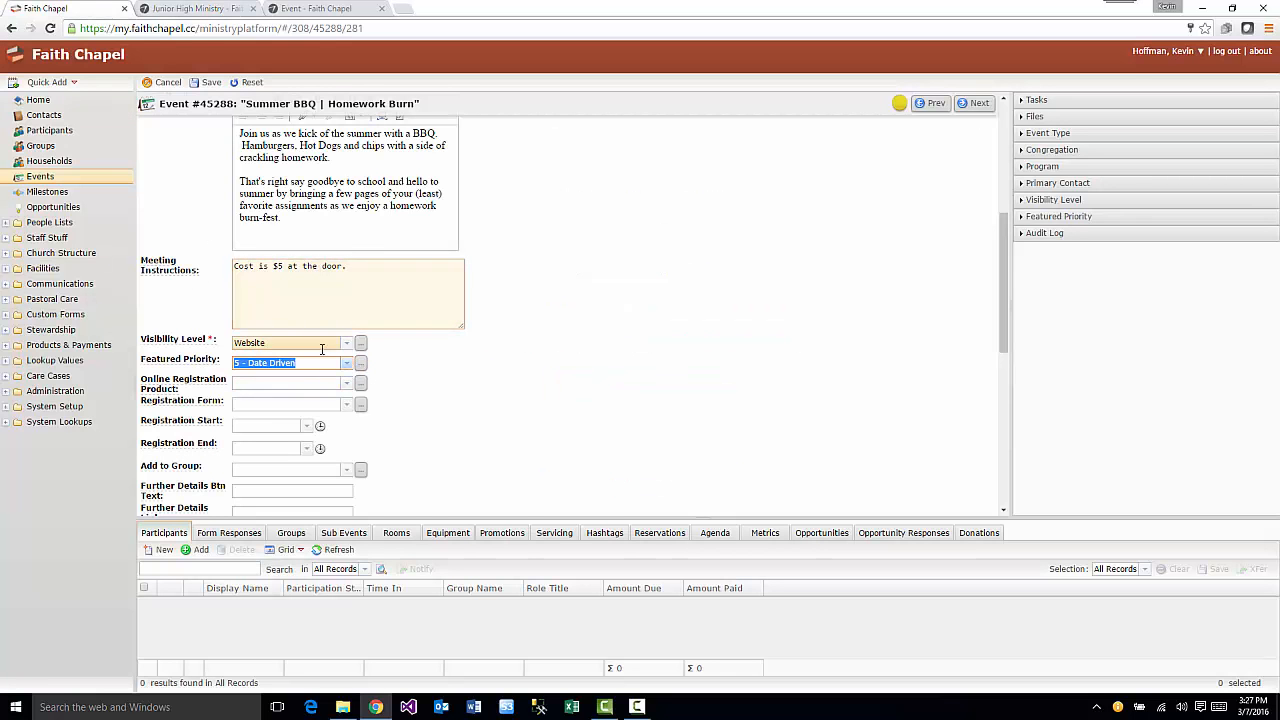
pyautogui.click(345, 364)
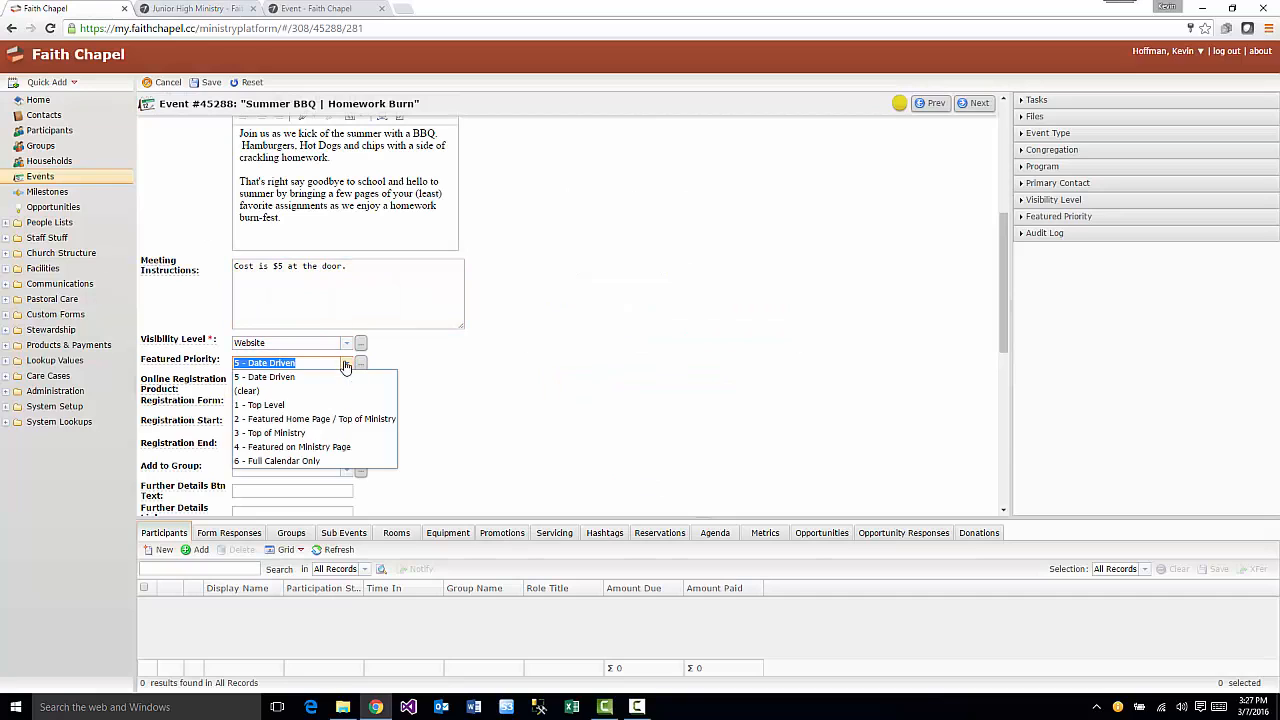
pyautogui.click(330, 433)
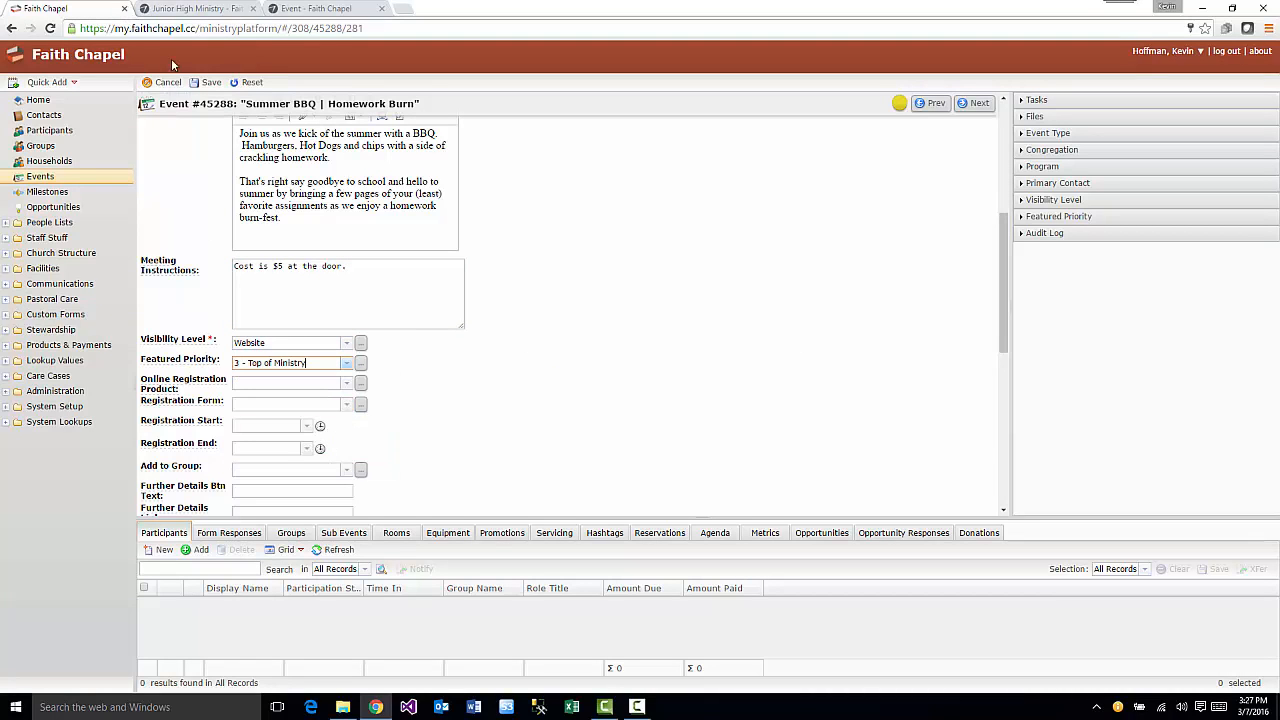
pyautogui.click(205, 82)
pyautogui.click(190, 8)
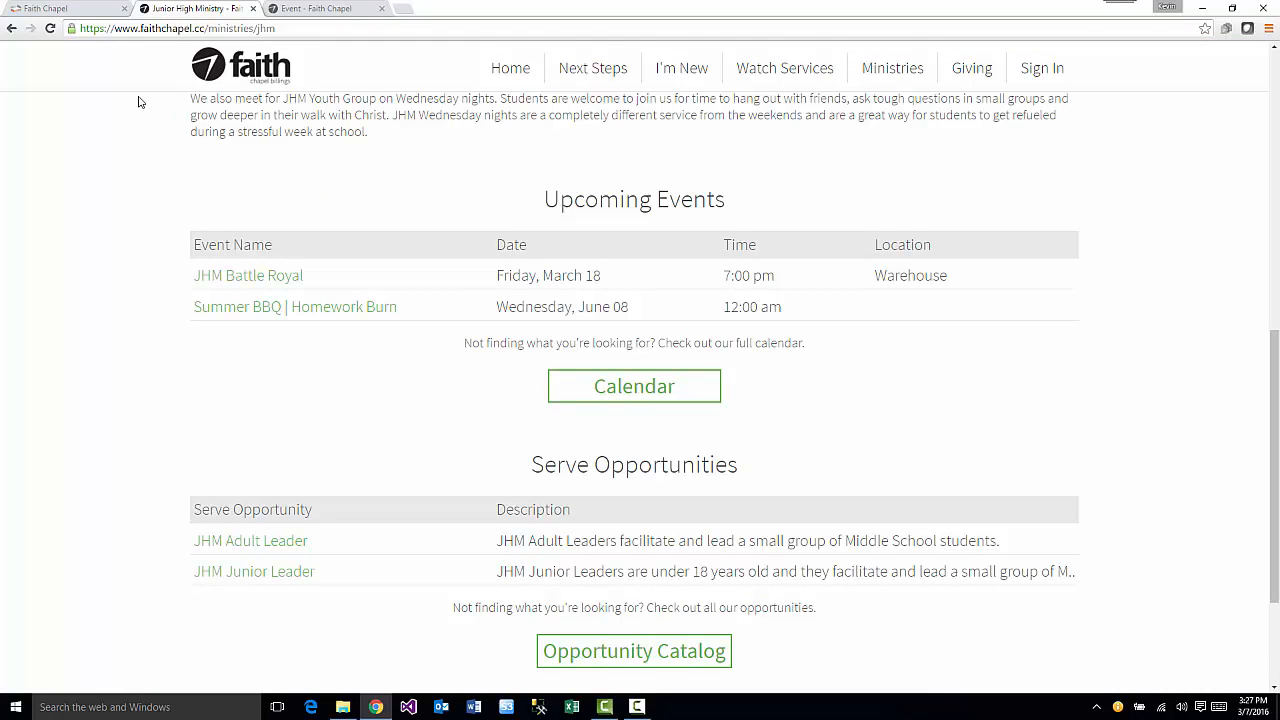
# - Reload the JHM page to see Summer BBQ under Featured Events, then return to the event form
pyautogui.click(50, 28)
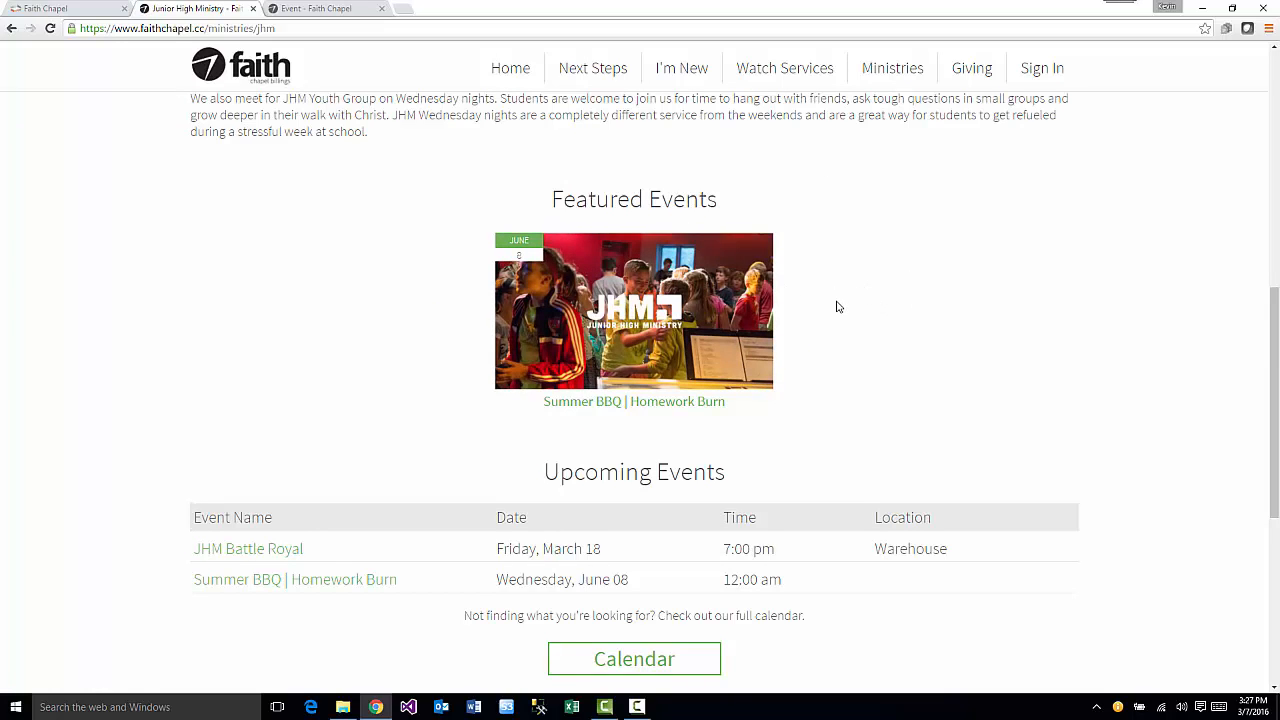
pyautogui.scroll(-1, 480, 490)
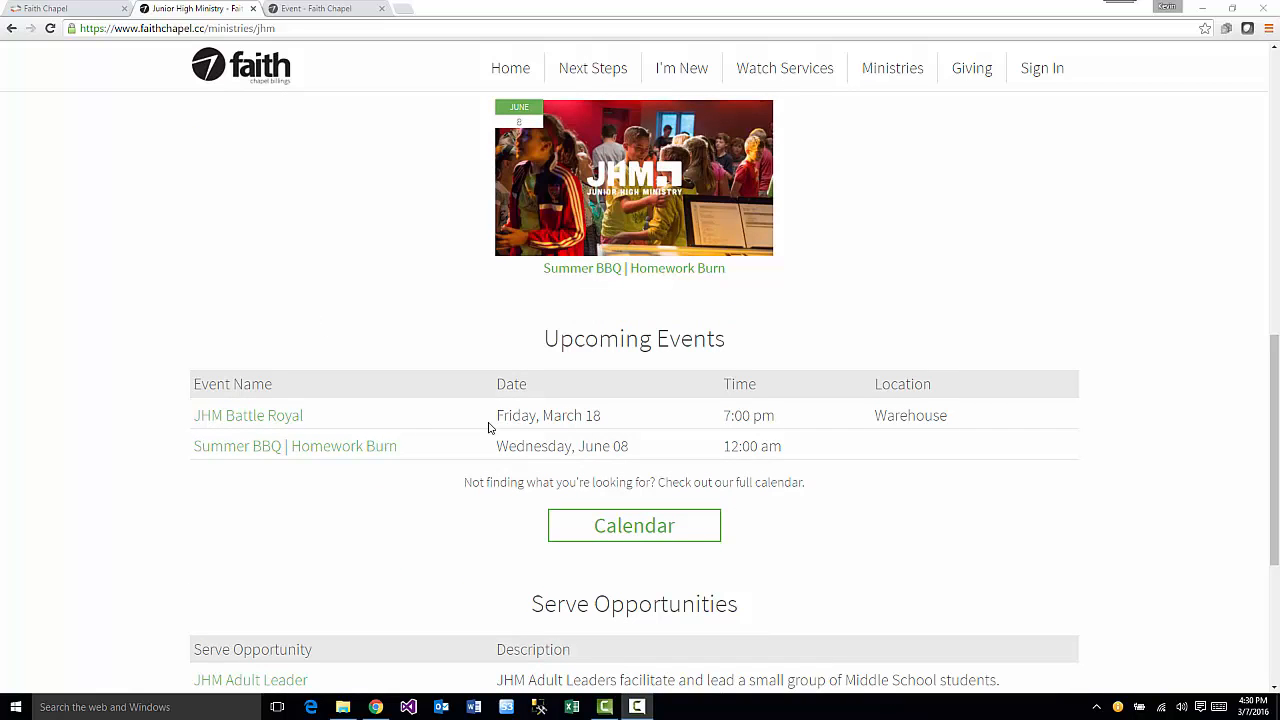
pyautogui.click(90, 9)
pyautogui.scroll(-3, 409, 386)
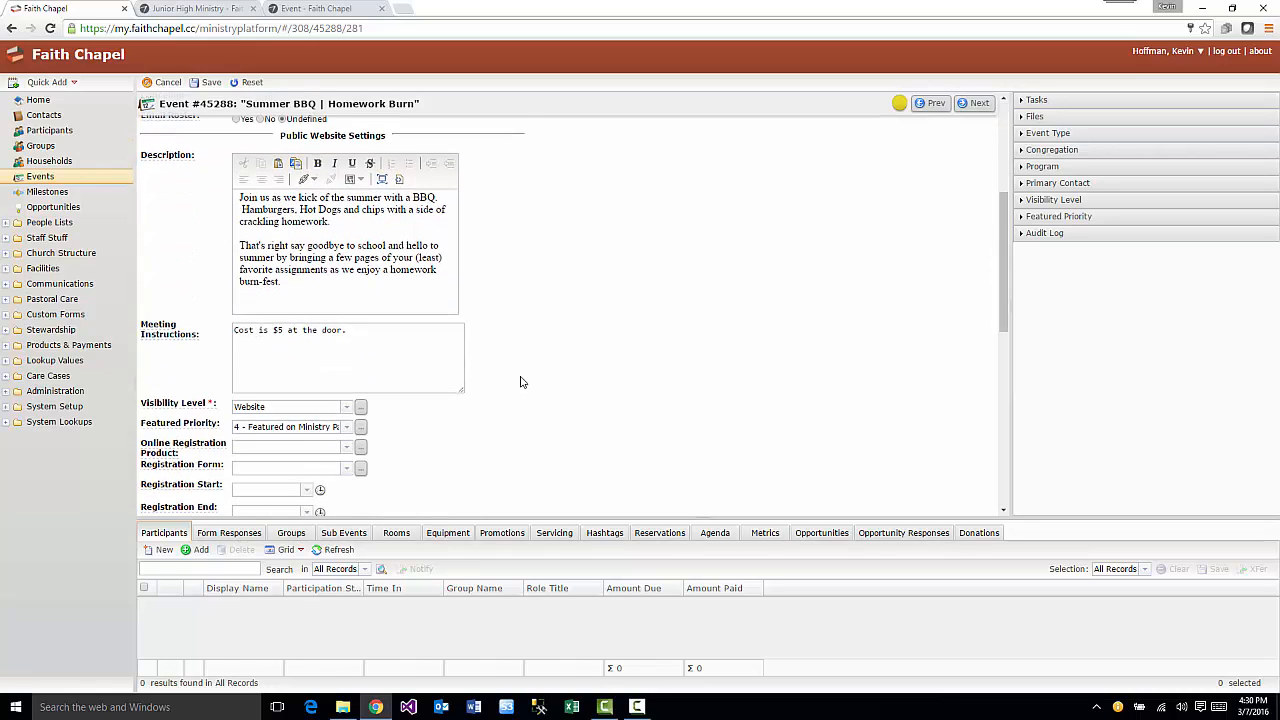
# - Change Featured Priority back to 5 - Date Driven and save the event
pyautogui.click(346, 365)
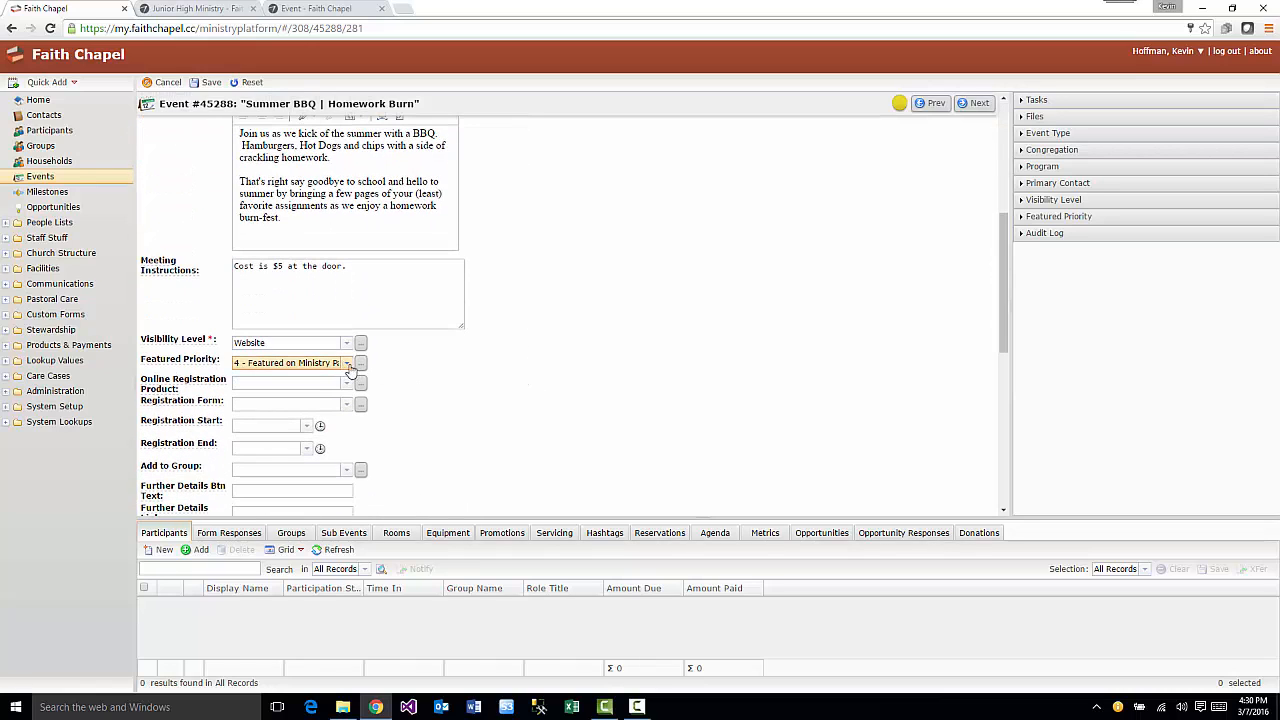
pyautogui.click(347, 366)
pyautogui.click(329, 447)
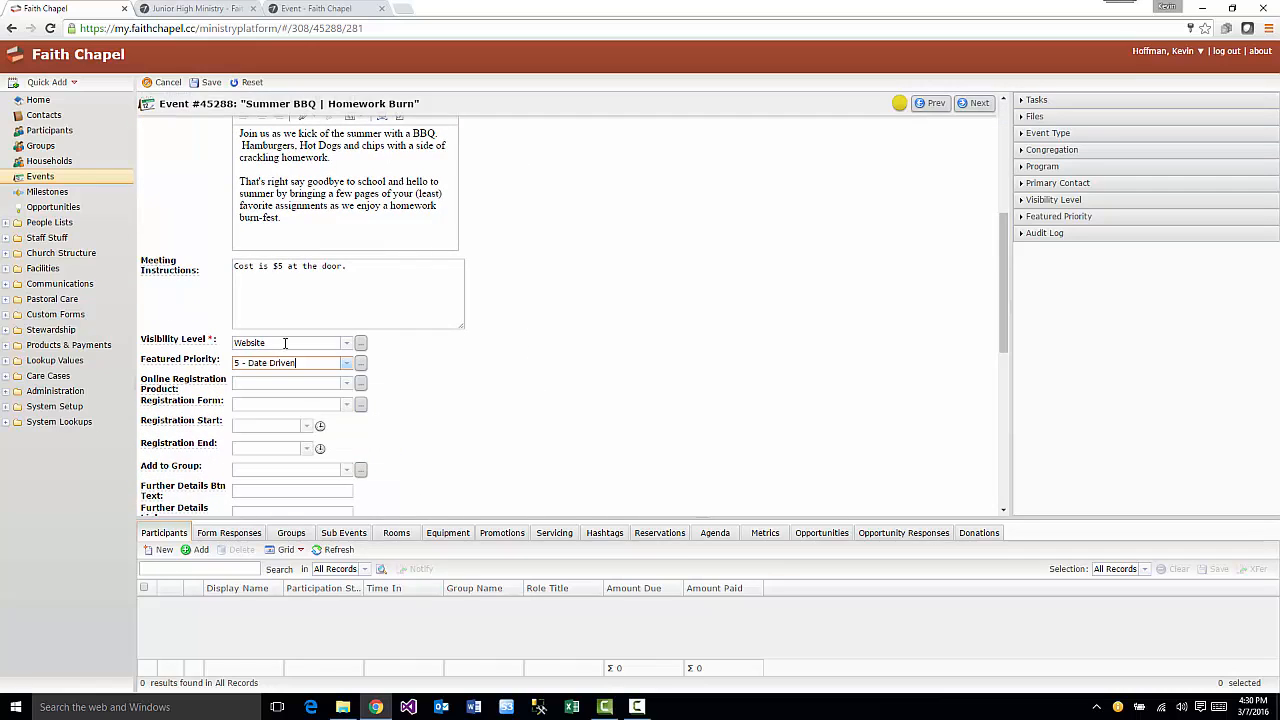
pyautogui.click(209, 85)
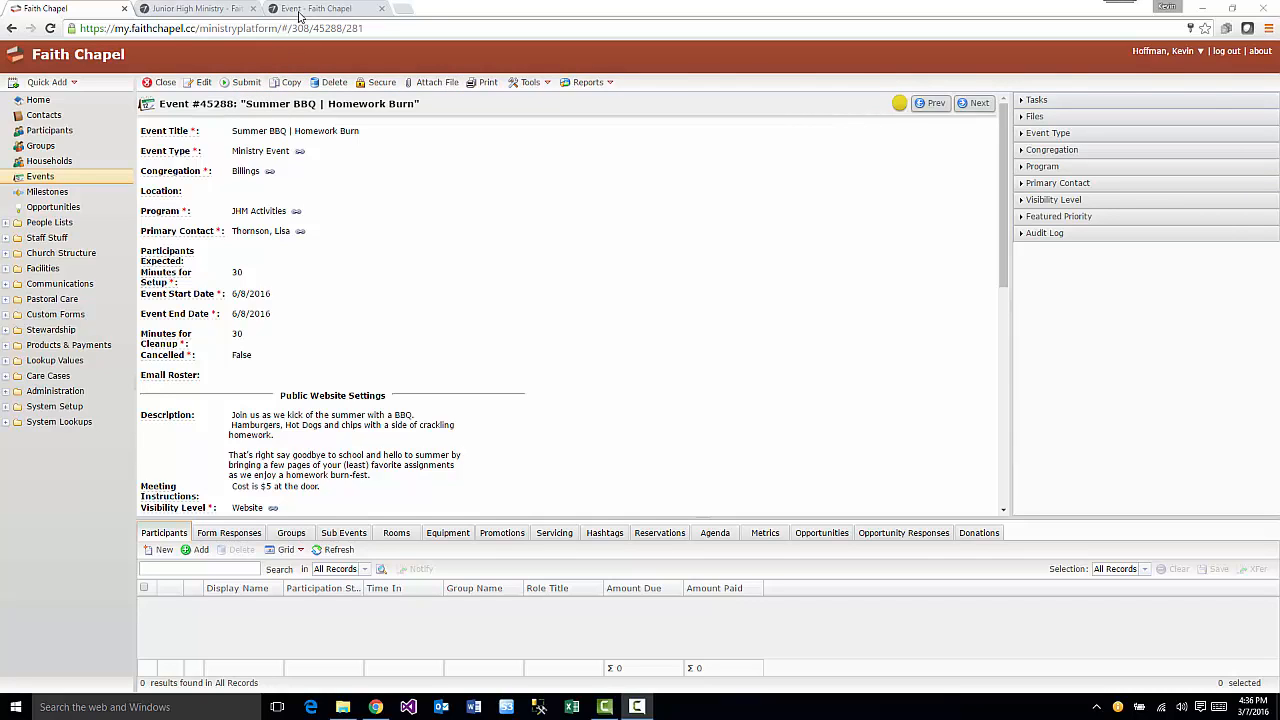
# - Review the public Summer BBQ page: June 8 date, FREE cost and the $5 note
pyautogui.click(300, 10)
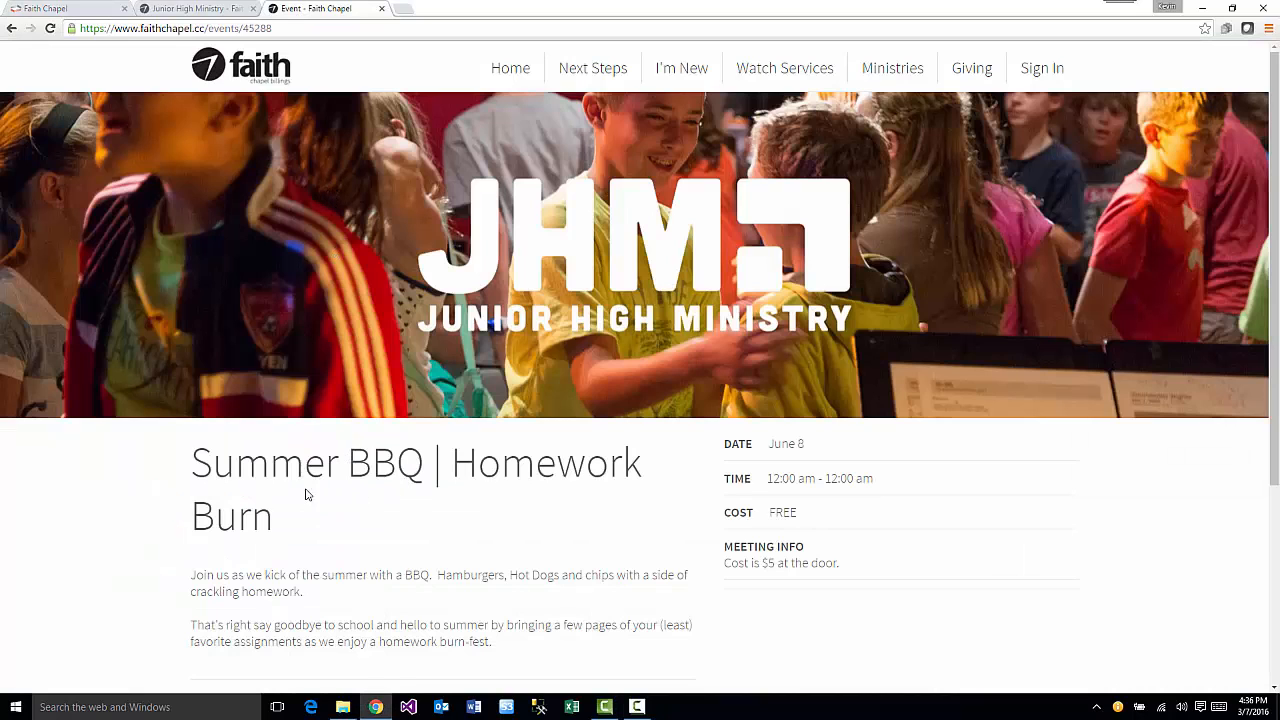
pyautogui.moveTo(193, 460)
pyautogui.mouseDown()
pyautogui.moveTo(290, 523)
pyautogui.moveTo(334, 515)
pyautogui.mouseUp()
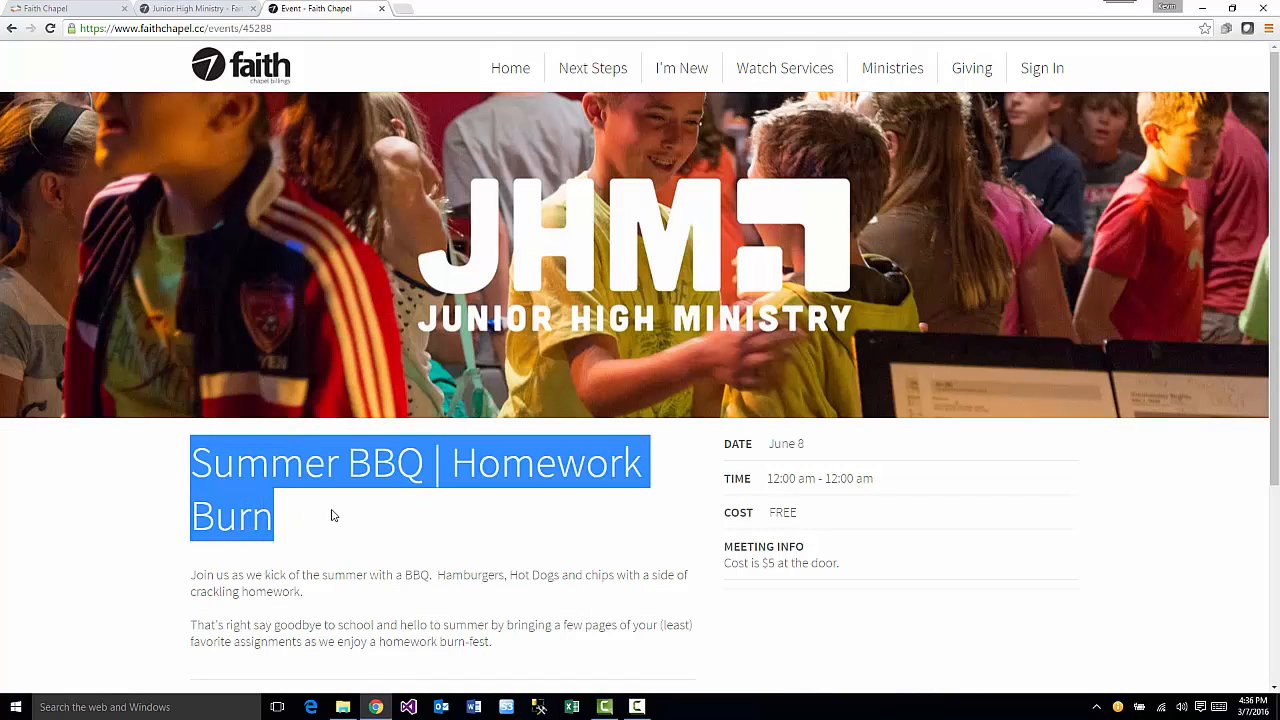
pyautogui.scroll(-1, 334, 513)
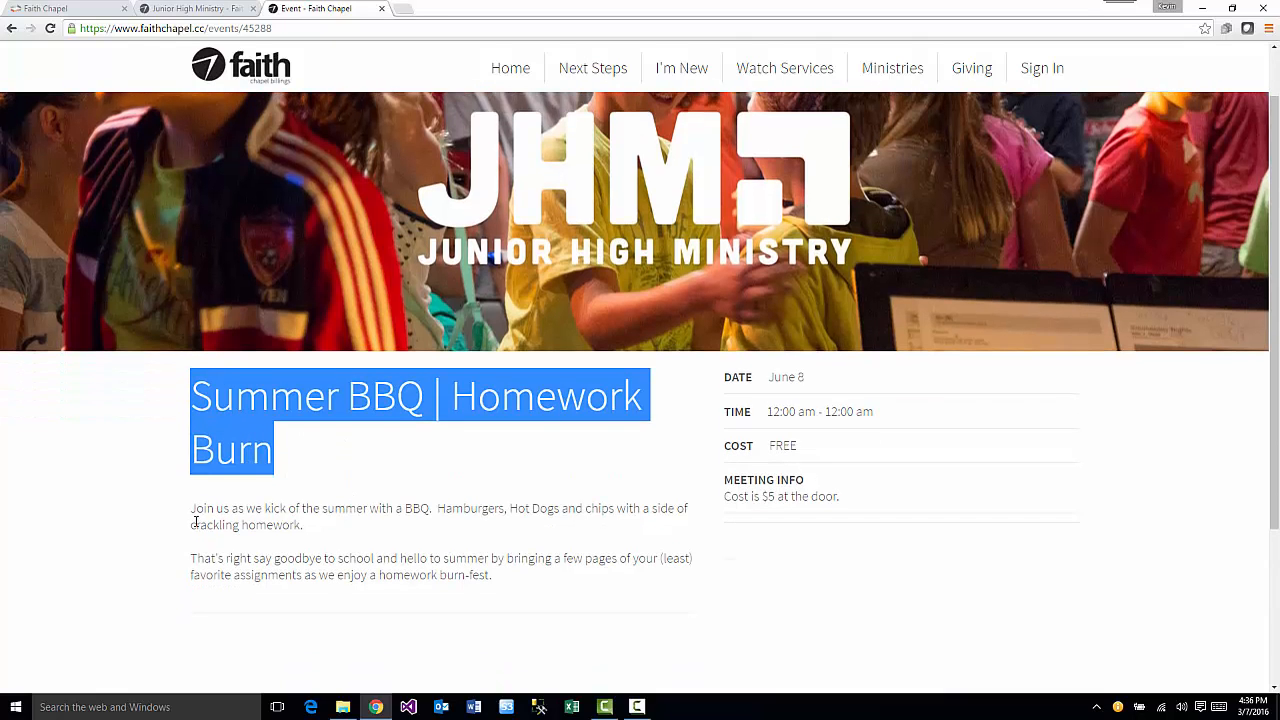
pyautogui.moveTo(192, 508); pyautogui.dragTo(498, 585)
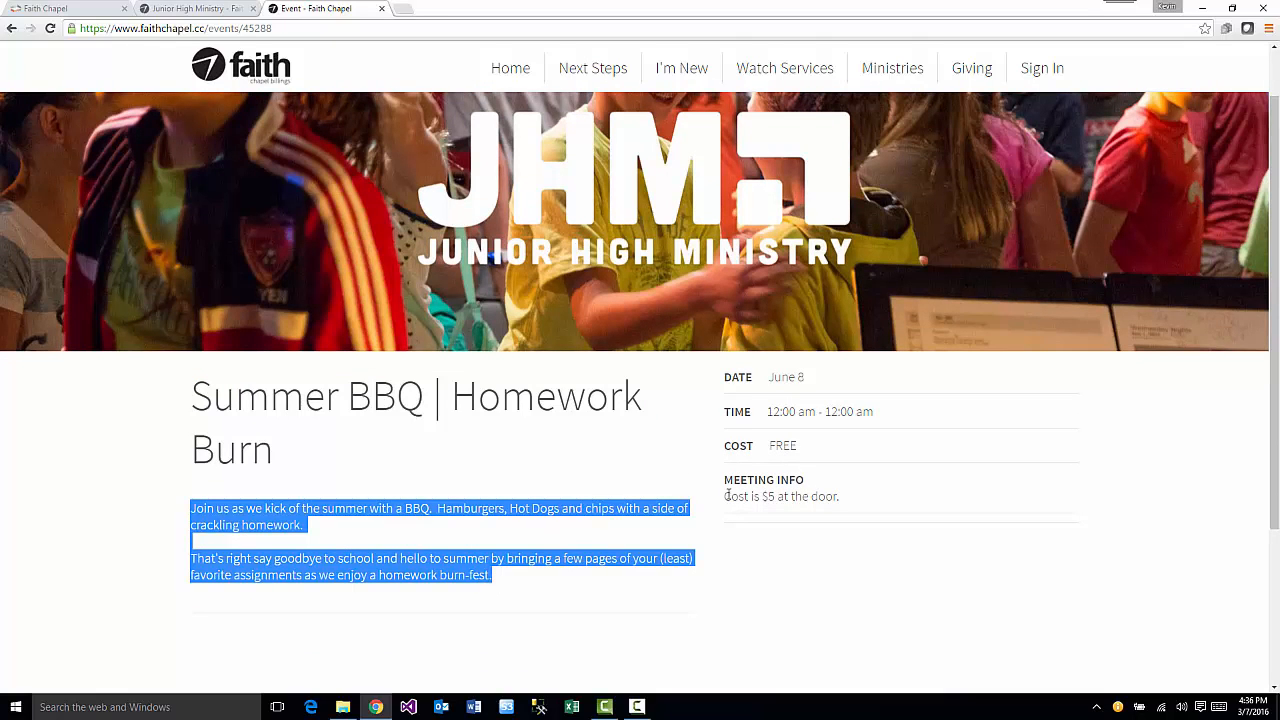
pyautogui.moveTo(727, 495); pyautogui.dragTo(848, 498)
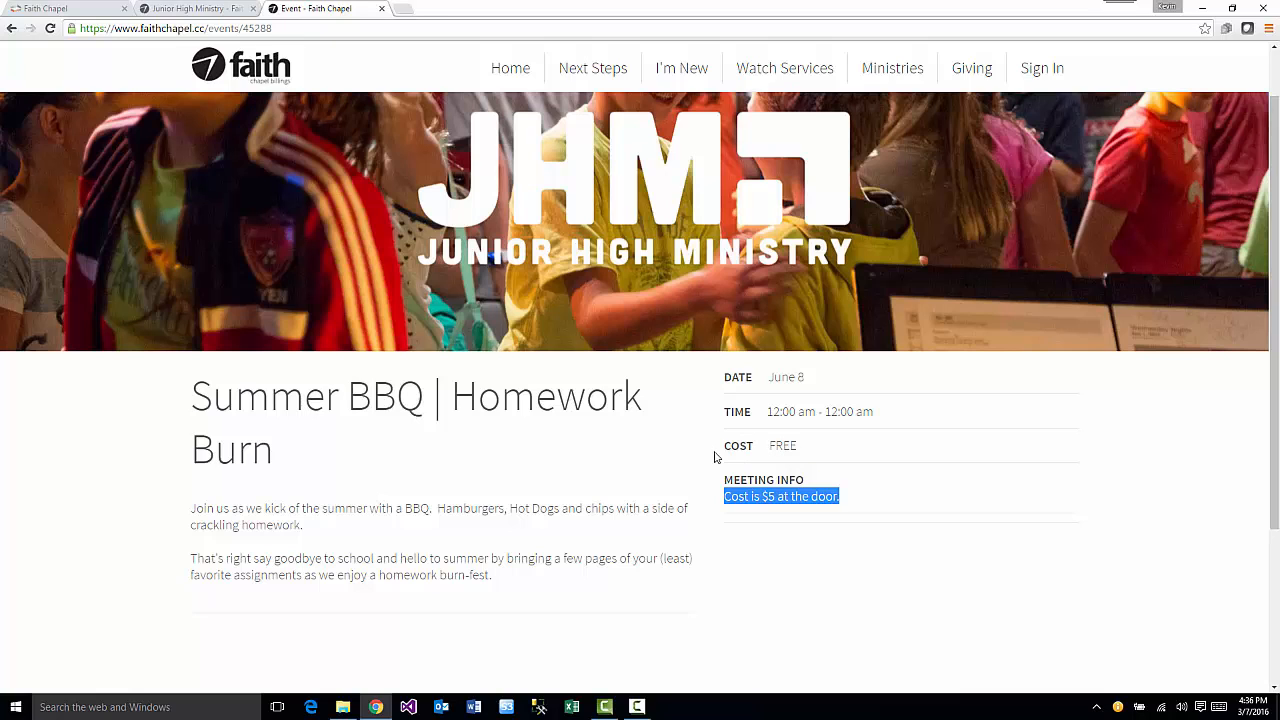
pyautogui.click(84, 10)
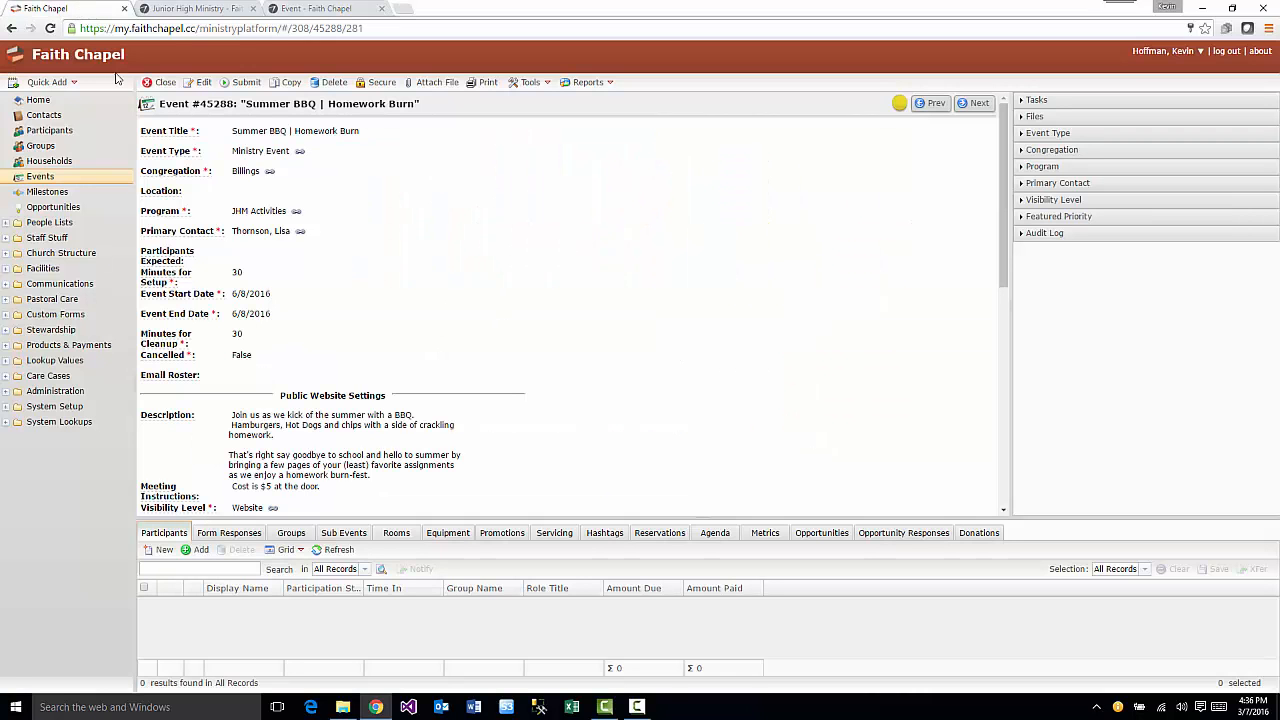
# - Set the Online Registration Product to JHM Events - $5.00 and save the event
pyautogui.click(203, 82)
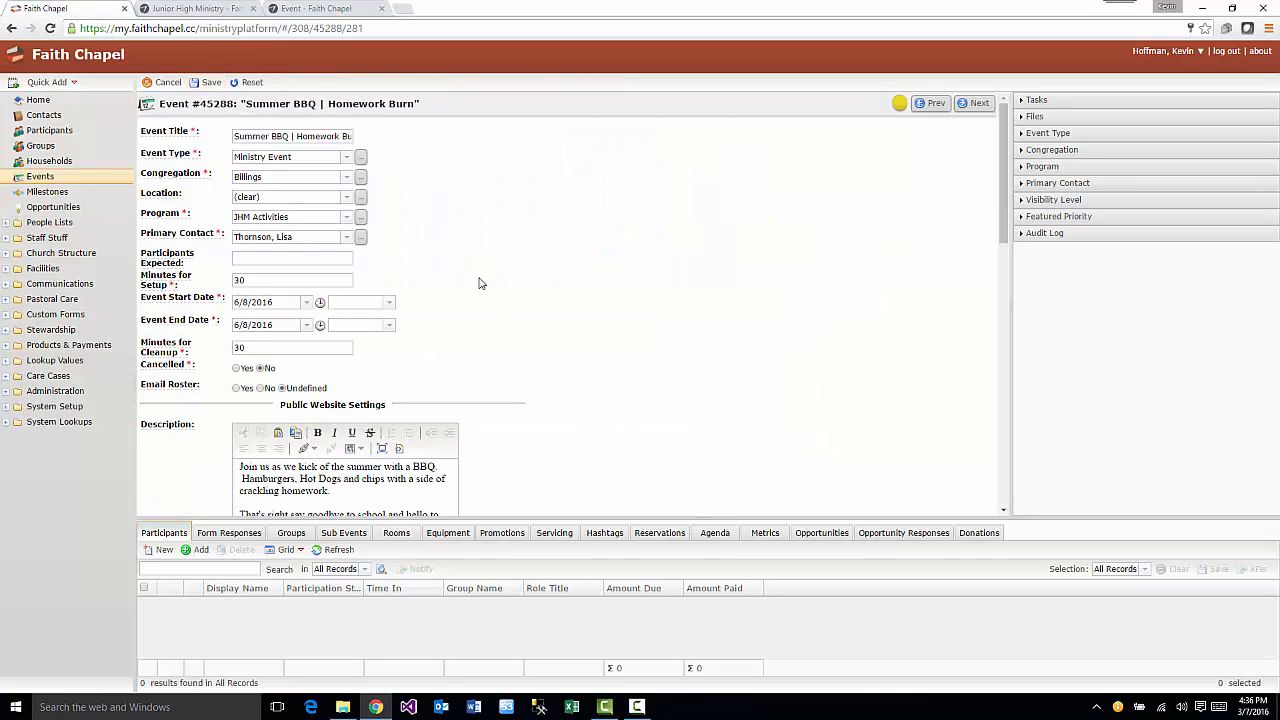
pyautogui.scroll(-5, 482, 287)
pyautogui.scroll(-3, 482, 287)
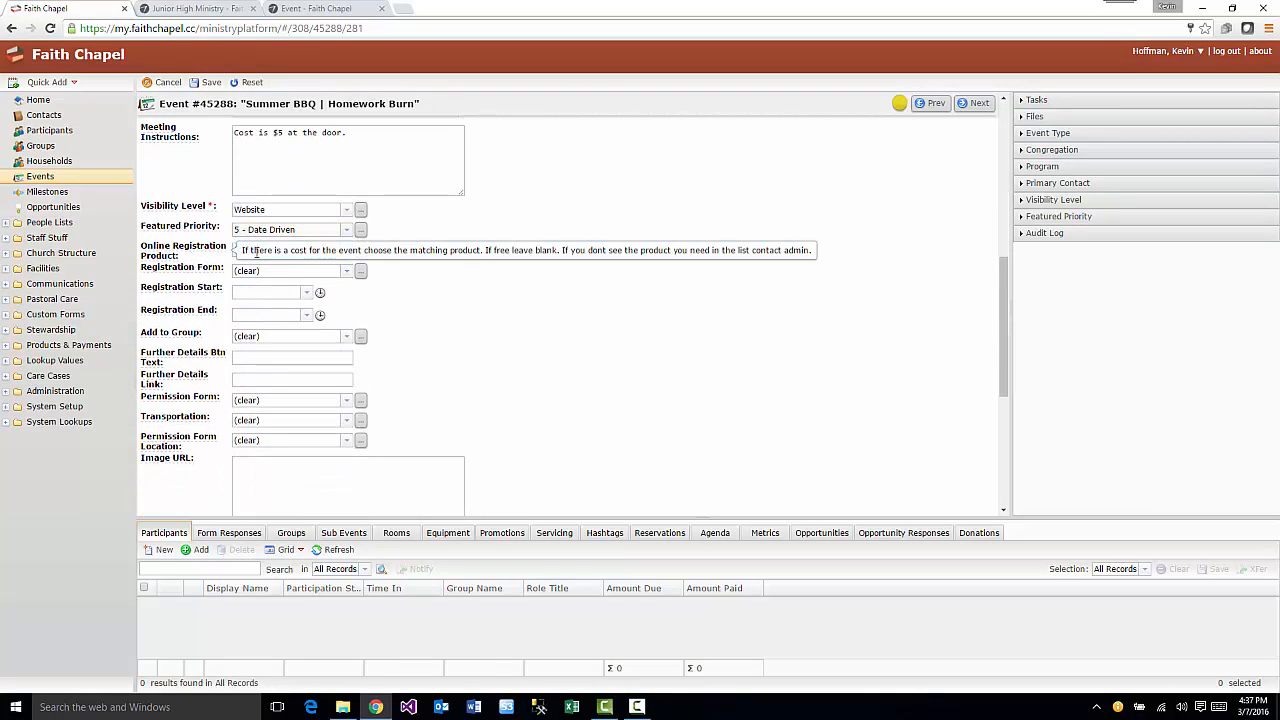
pyautogui.click(346, 250)
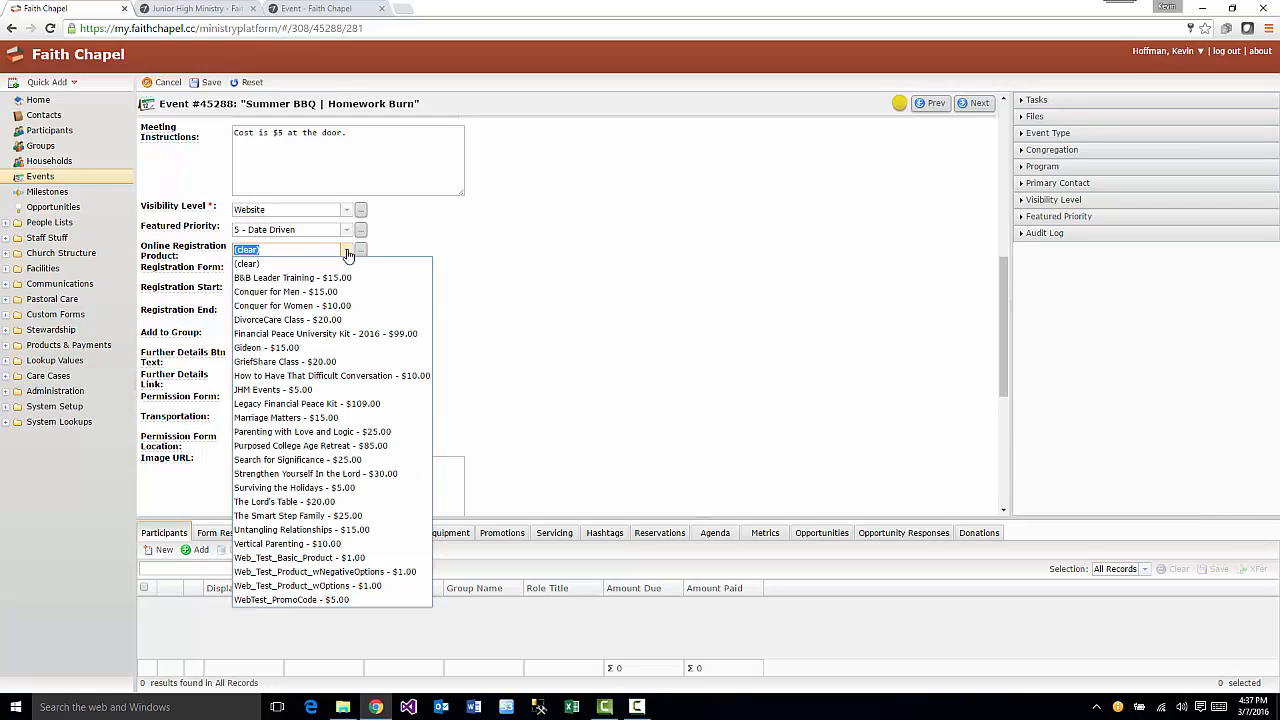
pyautogui.click(361, 253)
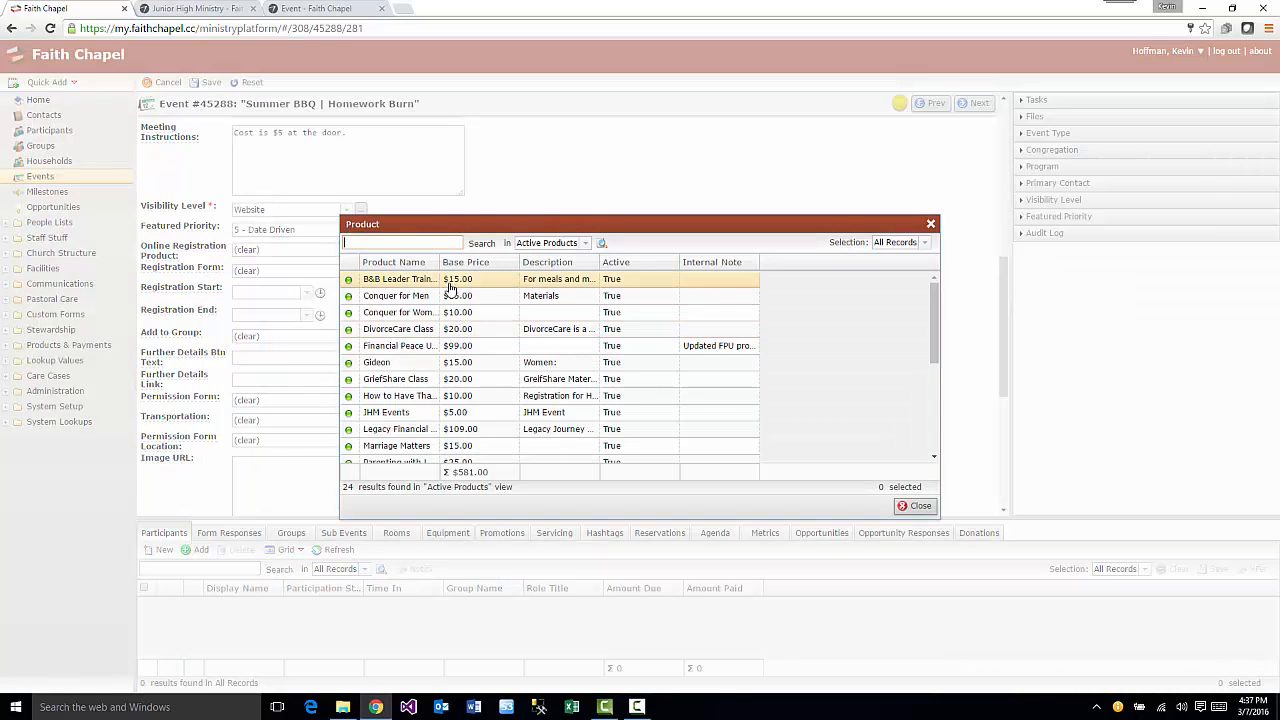
pyautogui.doubleClick(410, 418)
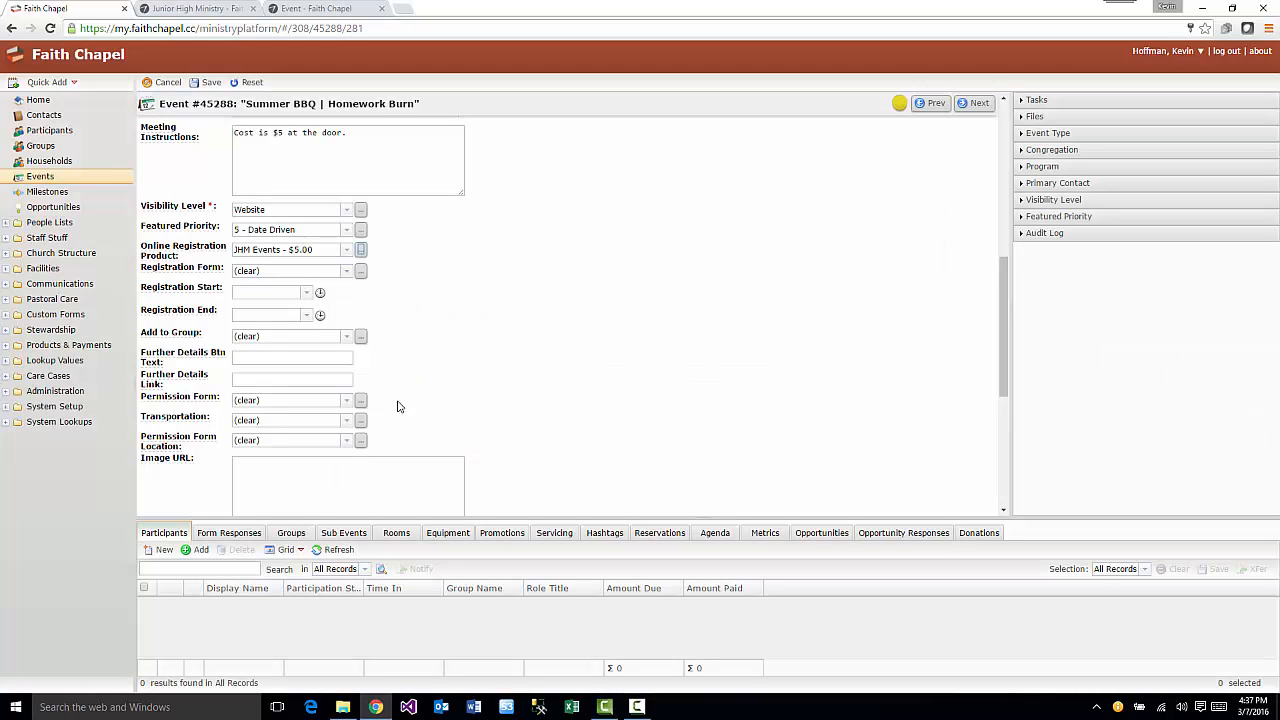
pyautogui.click(205, 83)
pyautogui.click(305, 8)
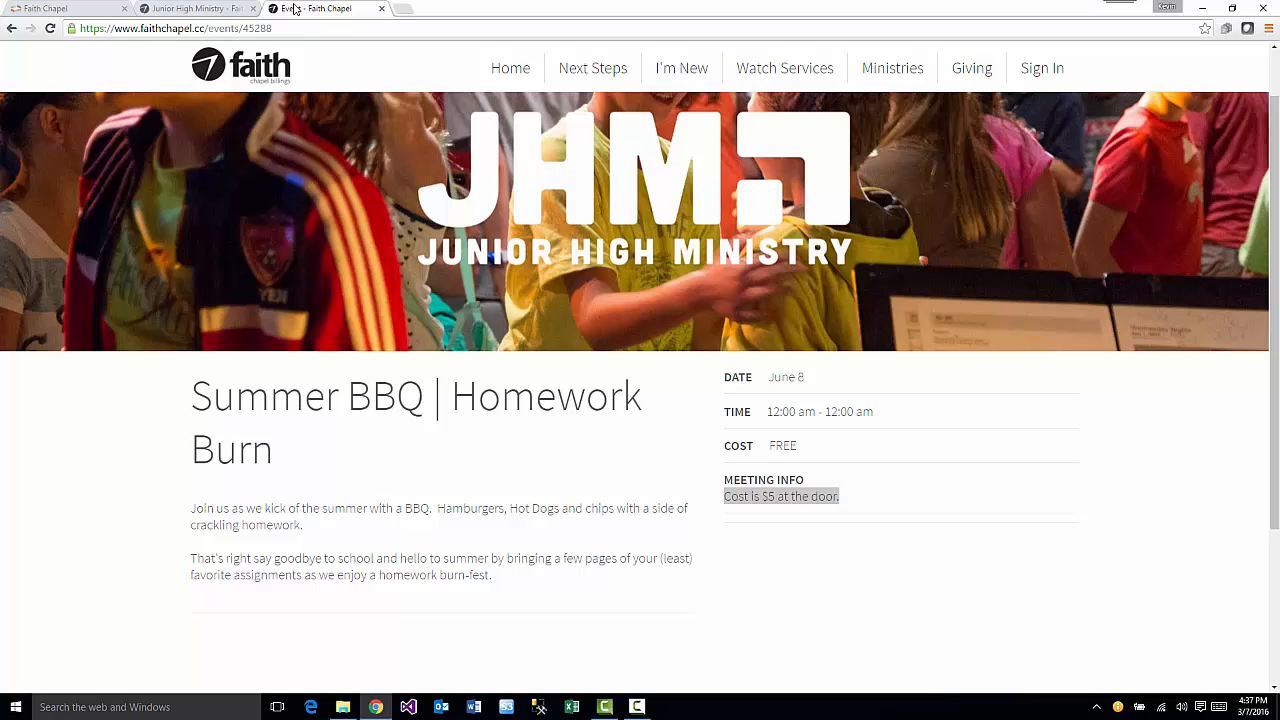
# - Reload the public event page to confirm the cost now shows $5.00
pyautogui.click(50, 28)
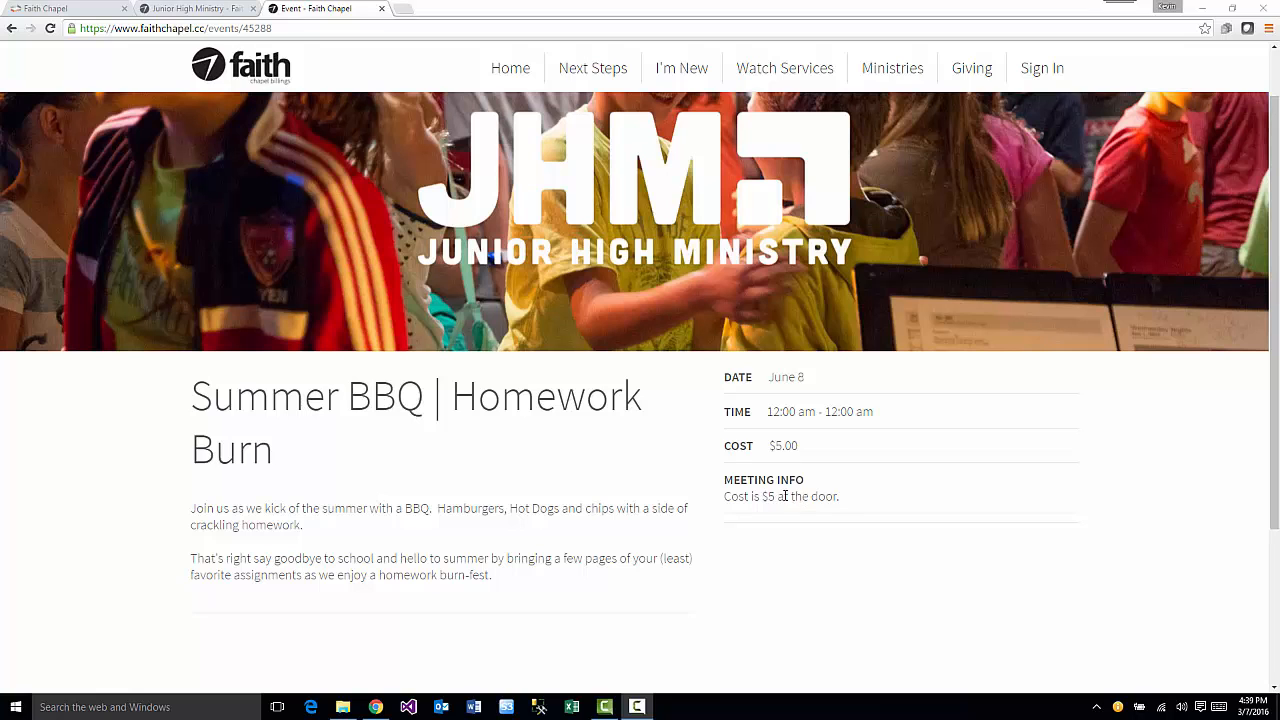
pyautogui.click(60, 9)
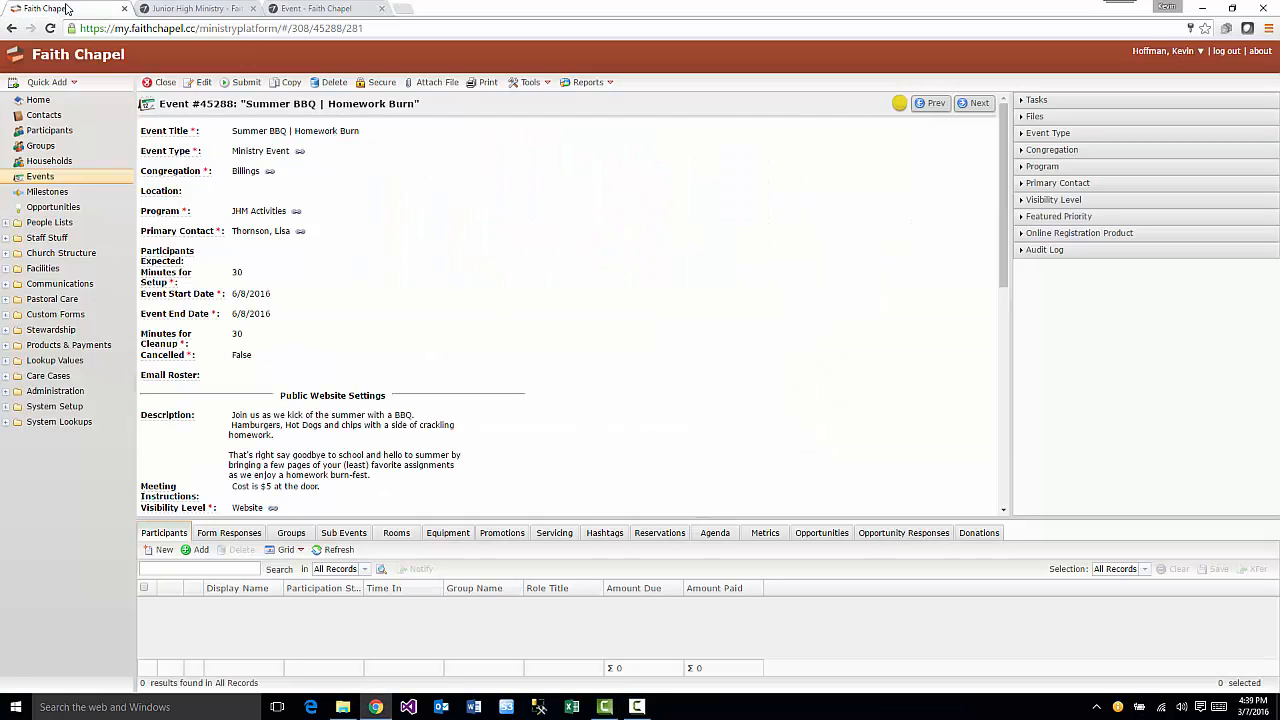
# - Use the Event Registration - Basic form, with registration running from 3/7/2016 4:00 PM to 6/8/2016, and save
pyautogui.click(200, 83)
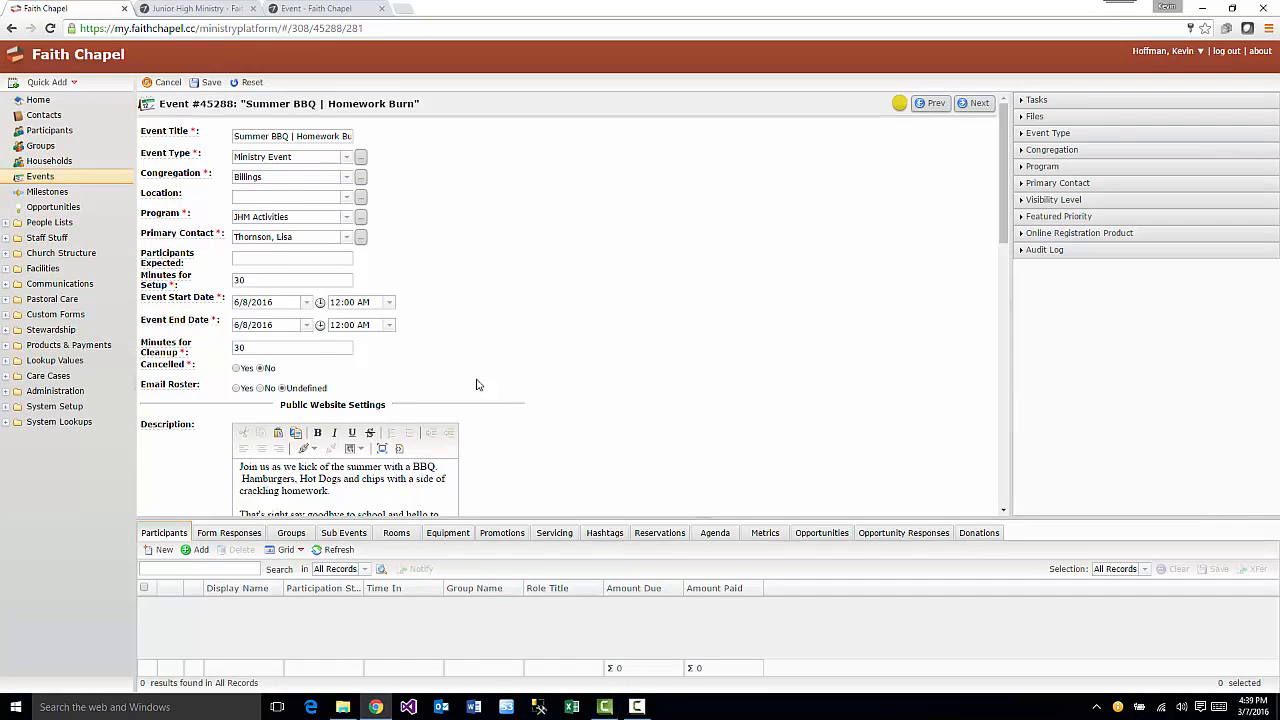
pyautogui.scroll(-5, 470, 375)
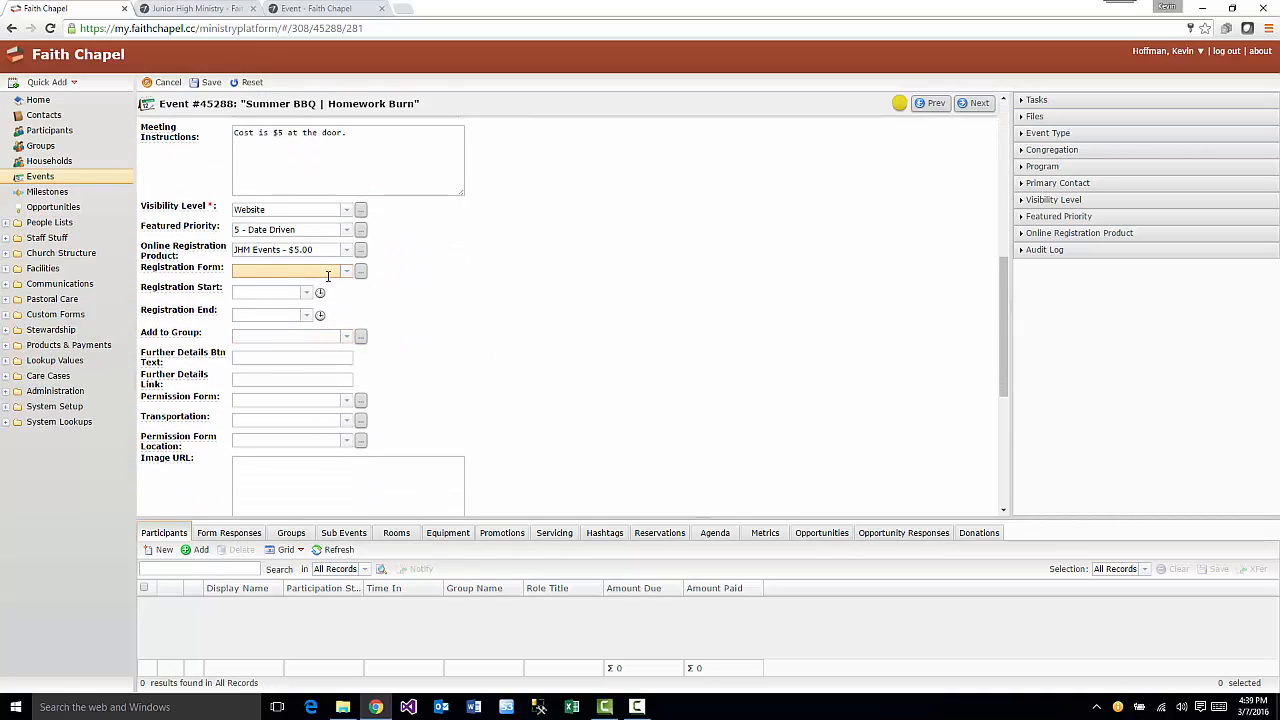
pyautogui.click(347, 272)
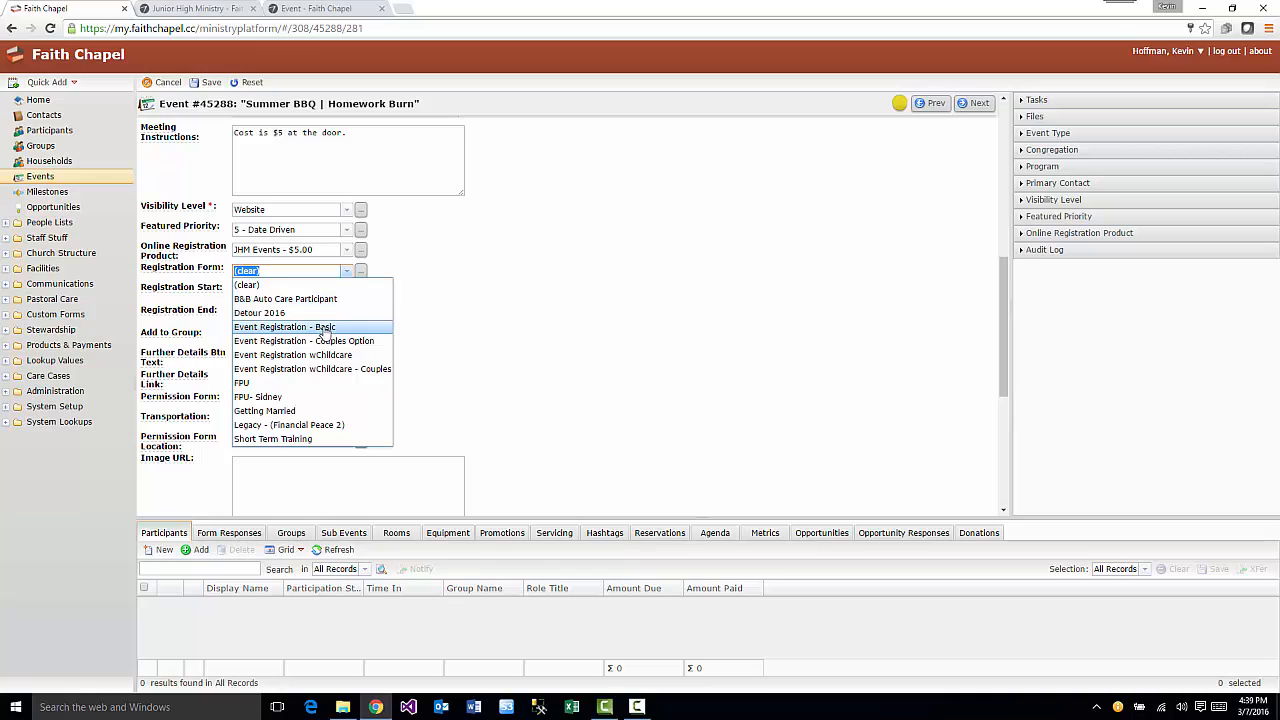
pyautogui.click(325, 330)
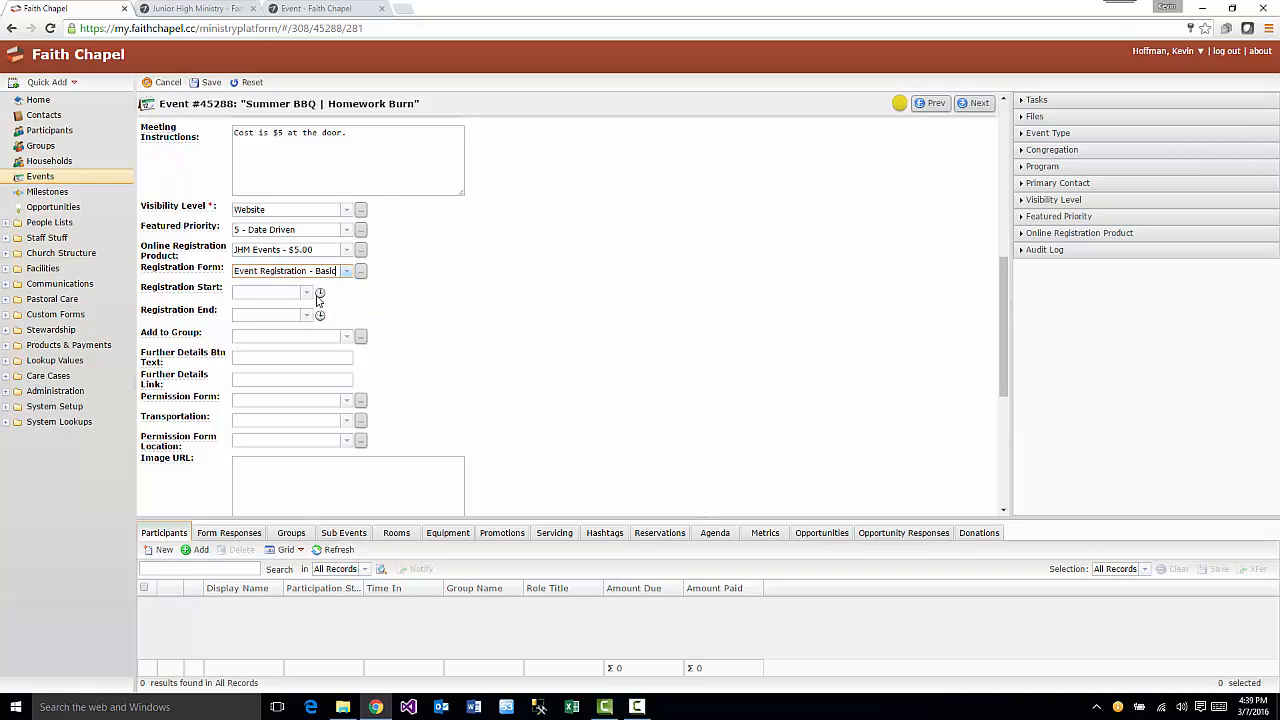
pyautogui.click(321, 295)
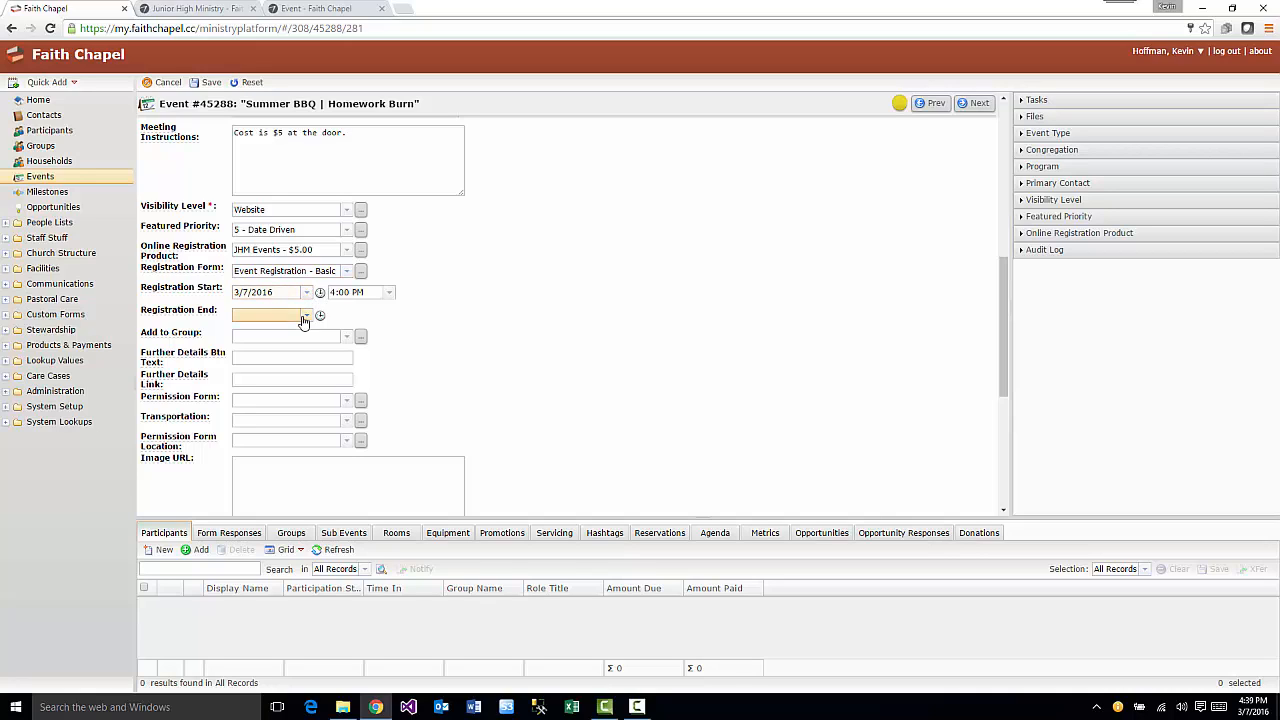
pyautogui.click(304, 318)
pyautogui.click(339, 336)
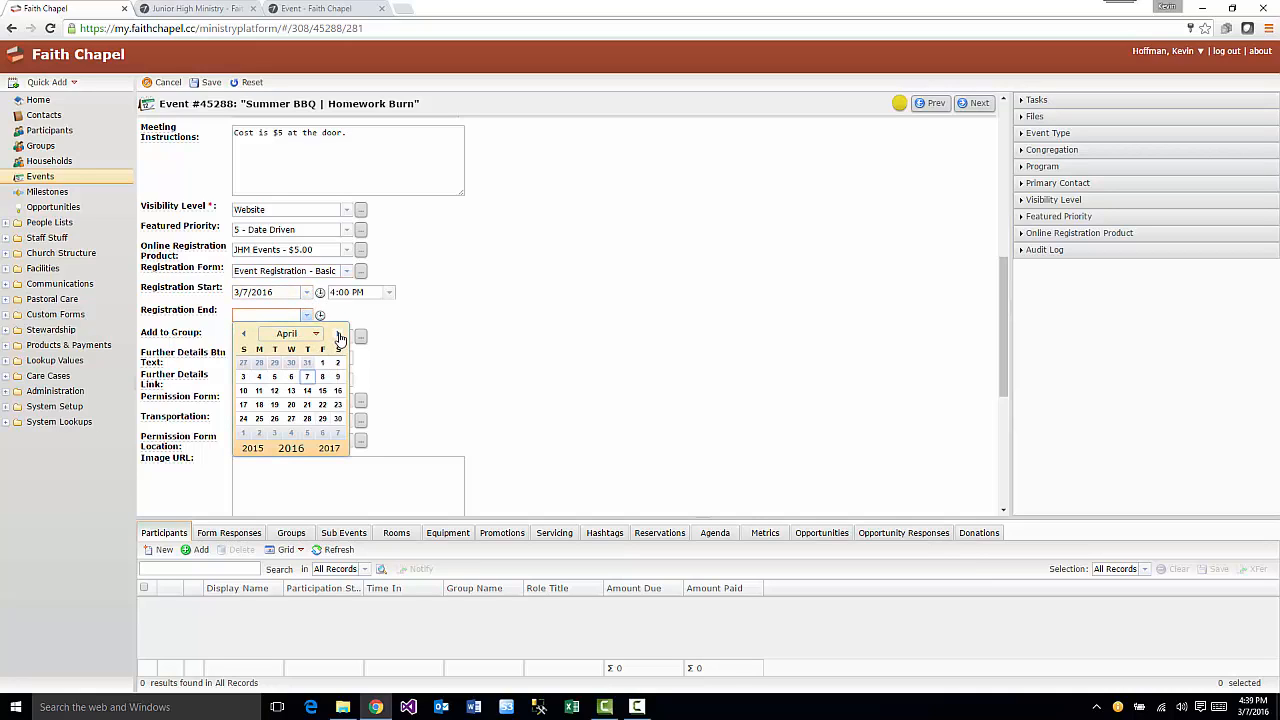
pyautogui.click(339, 336)
pyautogui.click(339, 336)
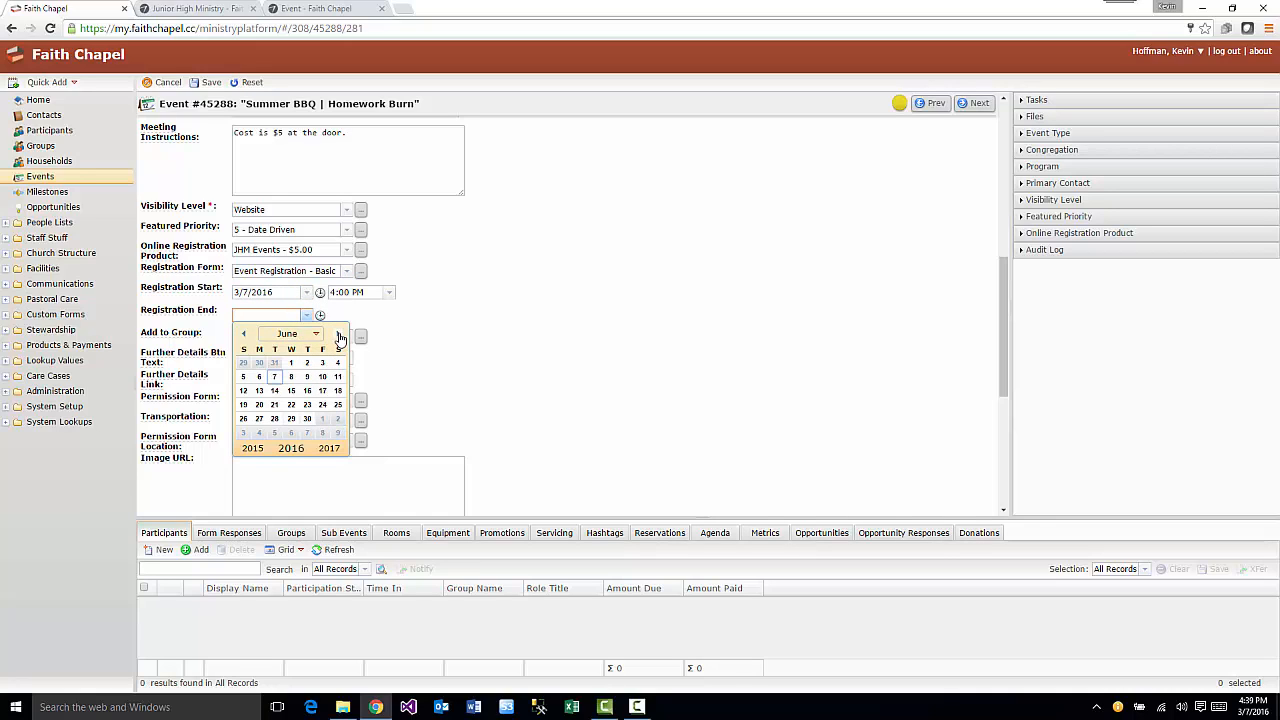
pyautogui.click(291, 377)
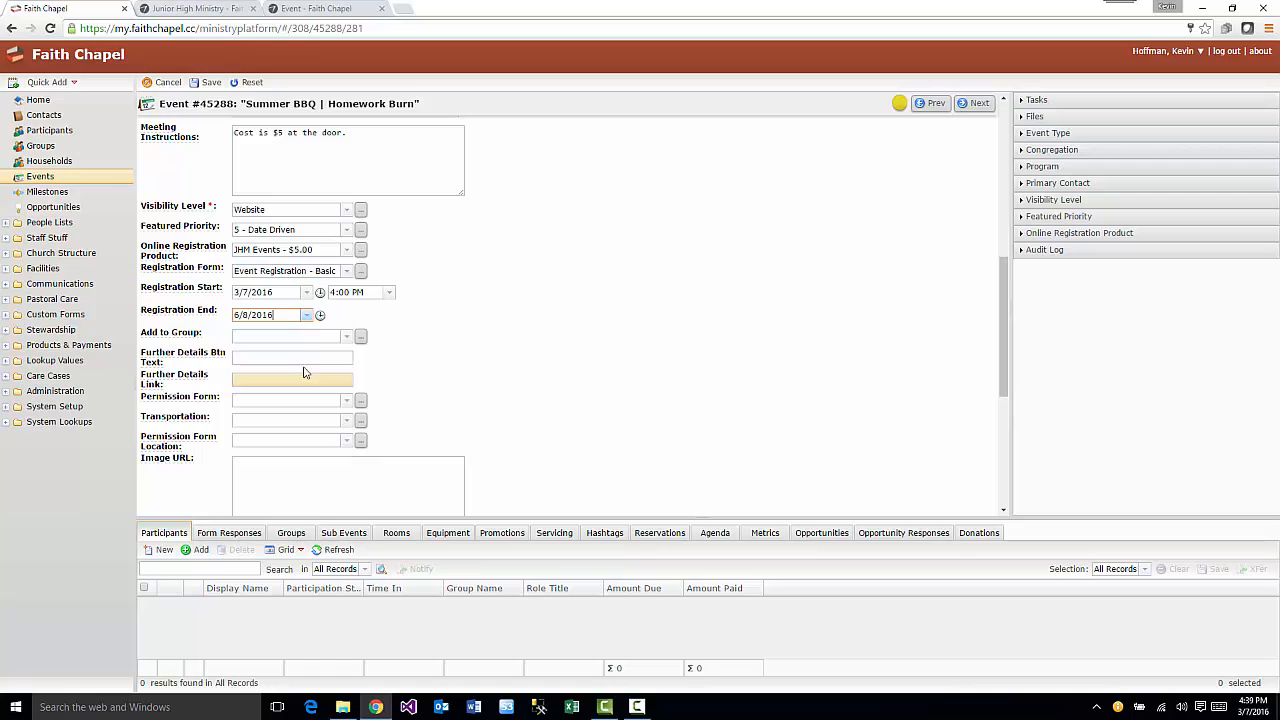
pyautogui.click(209, 84)
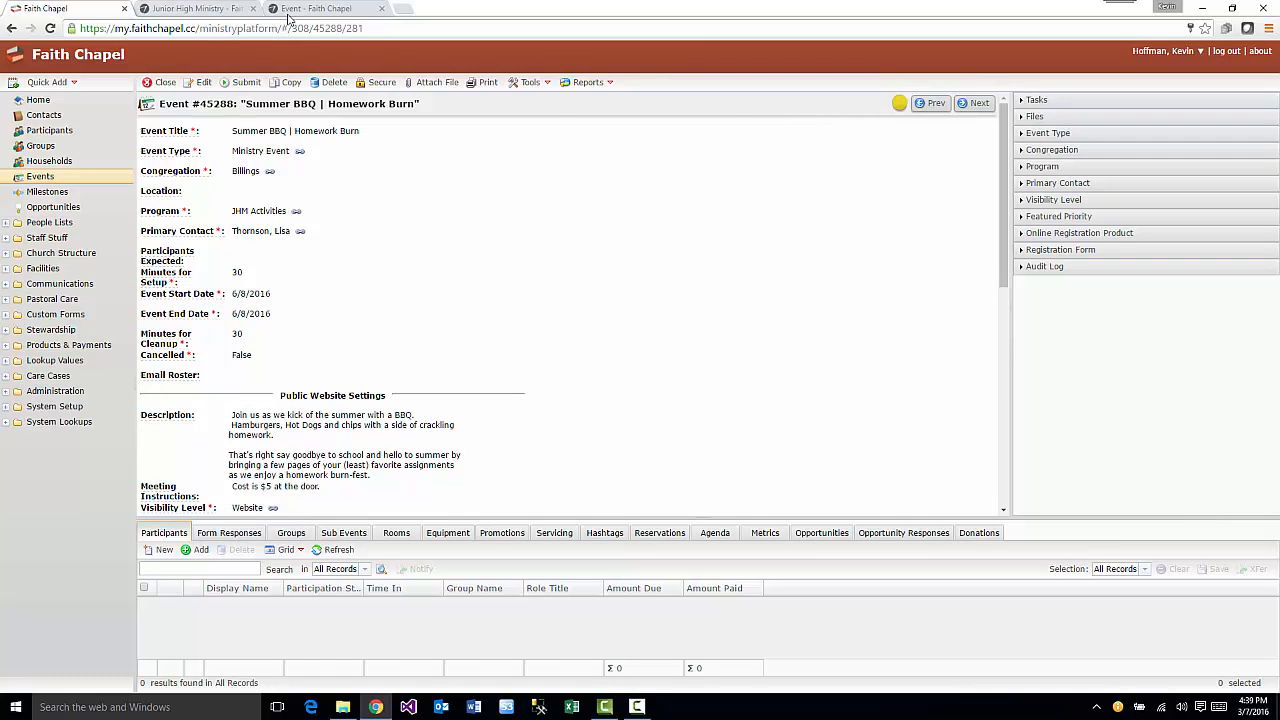
# - Reload the public page to check the June 8 deadline and preview the Register signup form
pyautogui.click(304, 9)
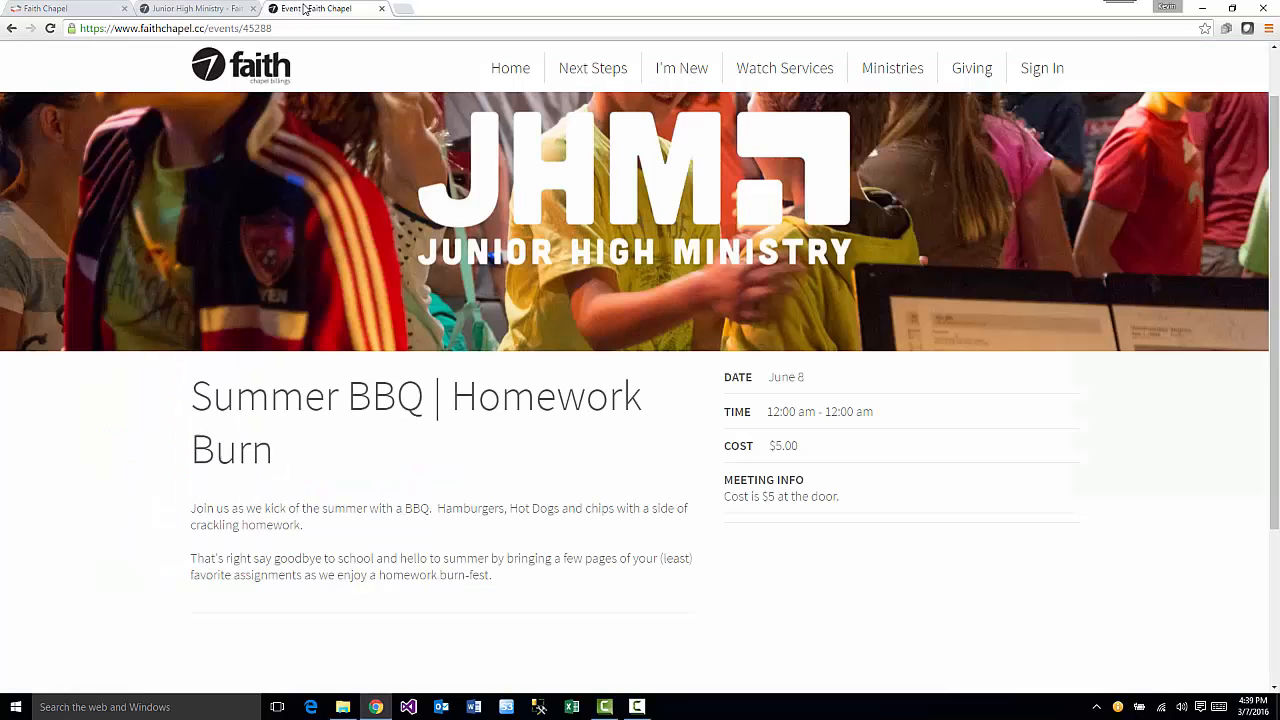
pyautogui.click(50, 28)
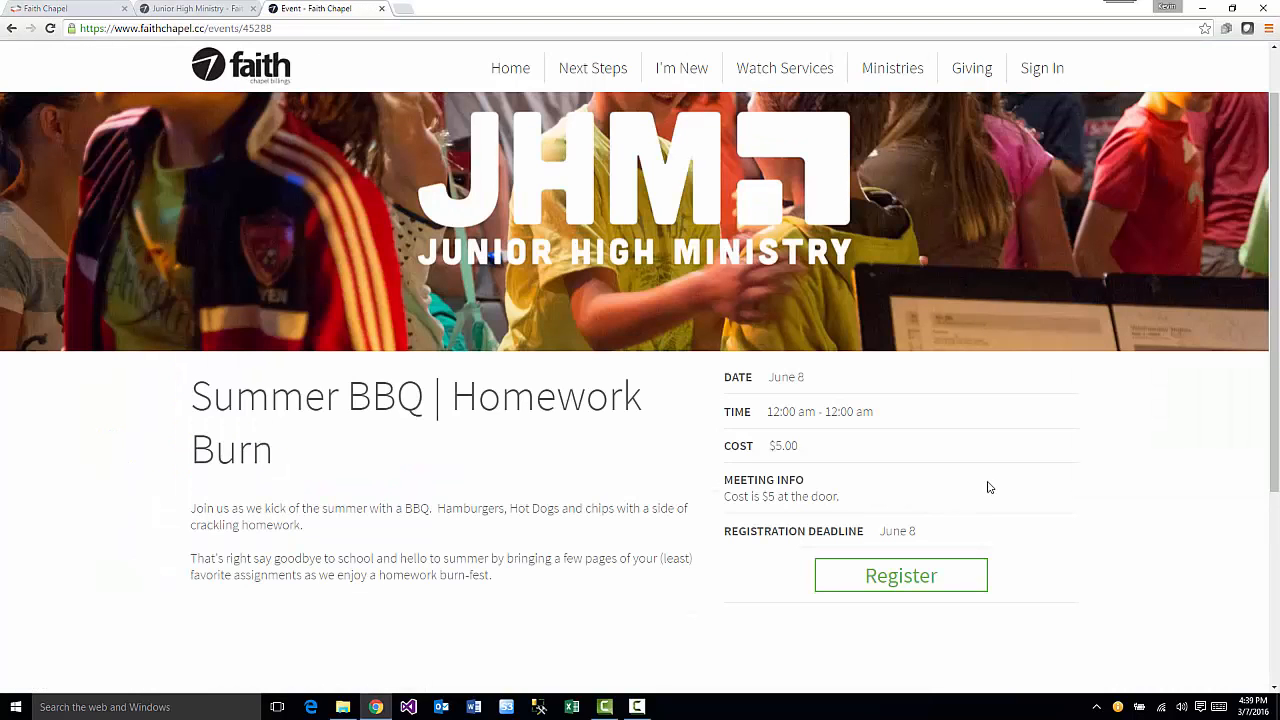
pyautogui.scroll(-1, 1155, 518)
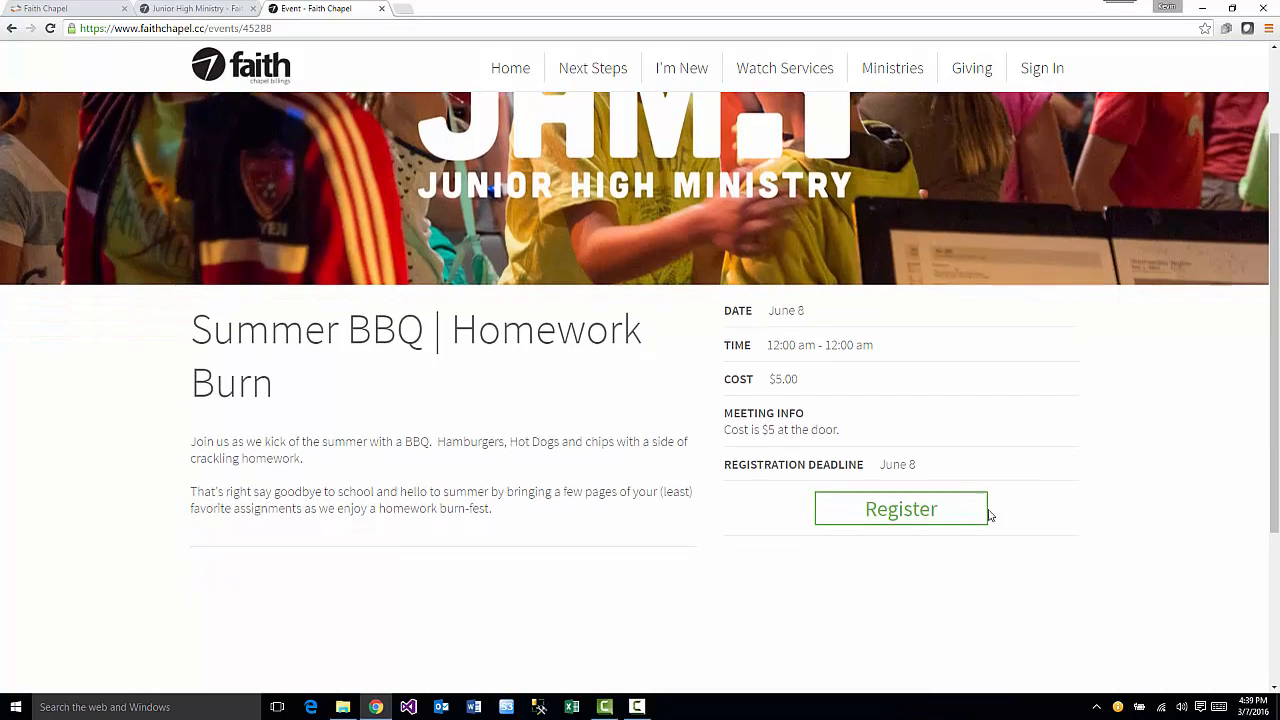
pyautogui.click(900, 509)
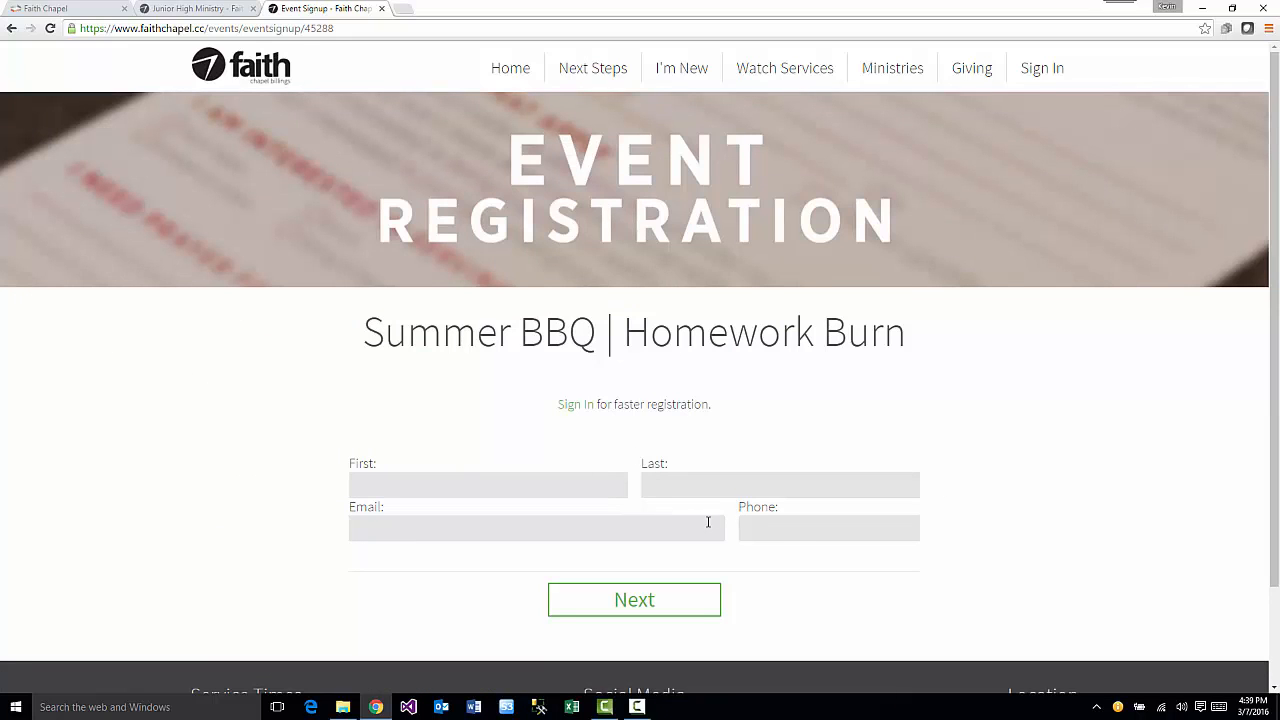
pyautogui.click(784, 533)
pyautogui.click(11, 30)
pyautogui.click(62, 12)
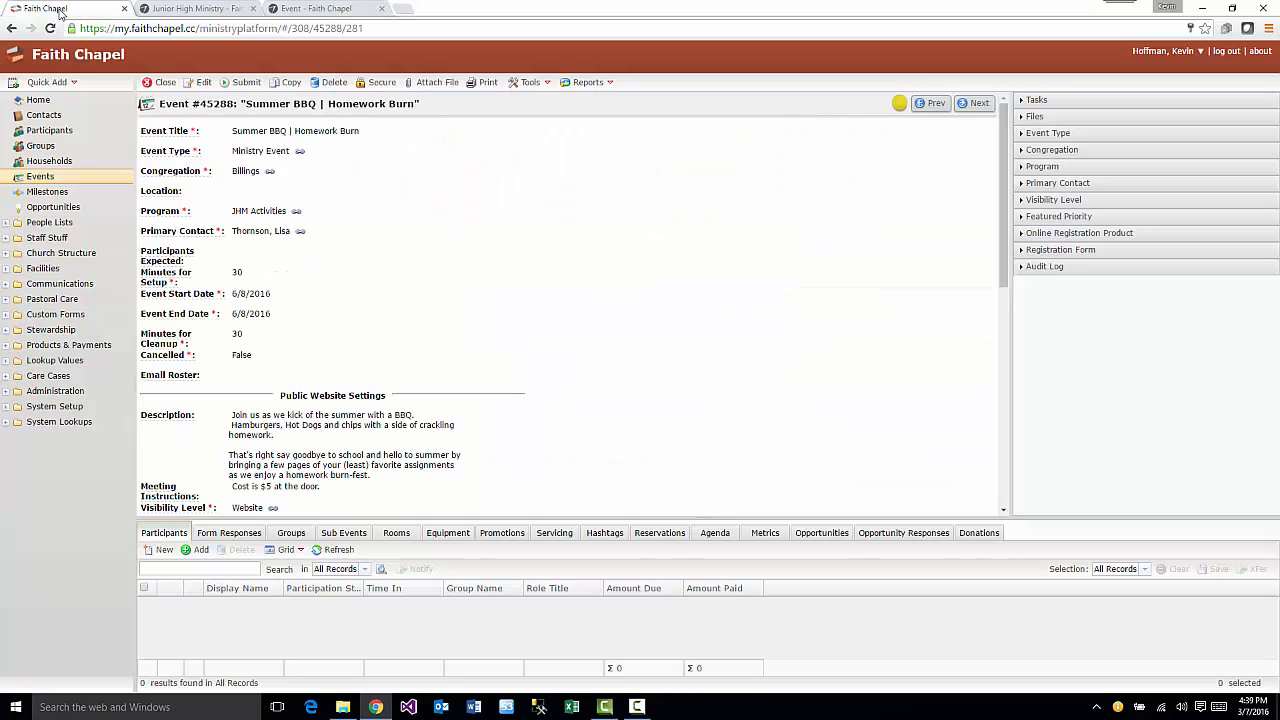
# - Clear the event's Registration Form
pyautogui.click(199, 82)
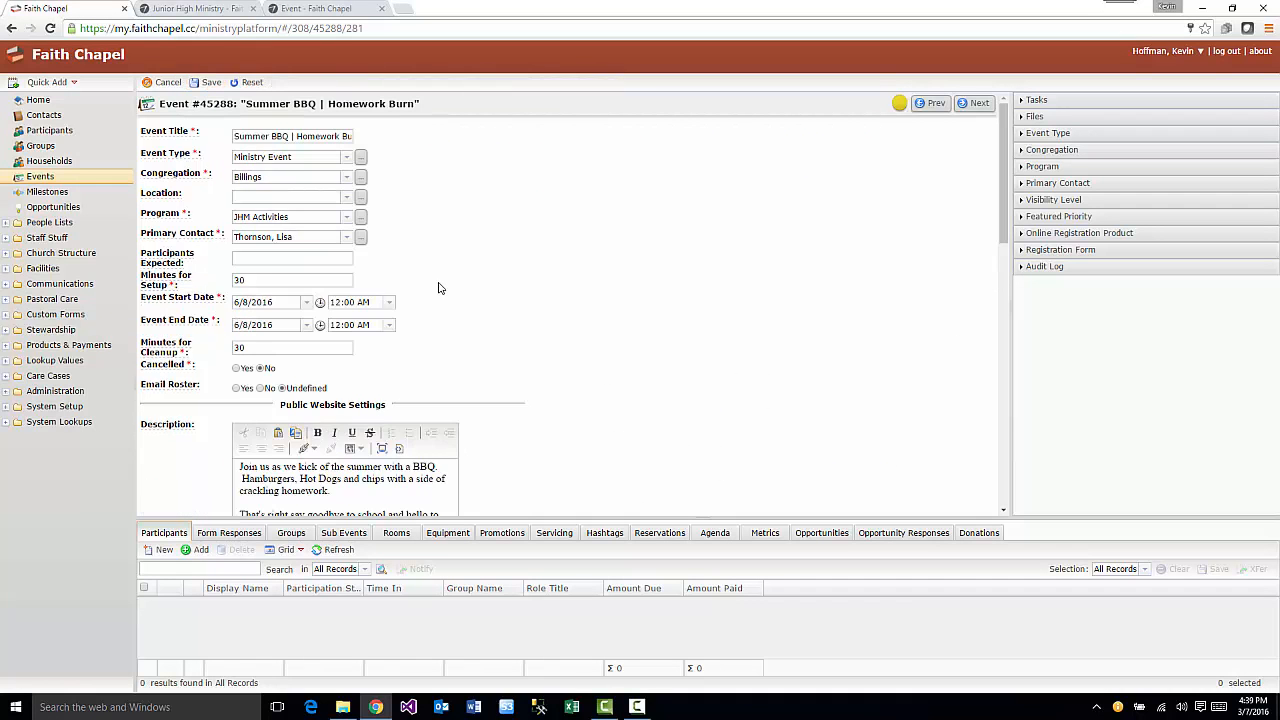
pyautogui.scroll(-4, 440, 290)
pyautogui.scroll(-2, 445, 294)
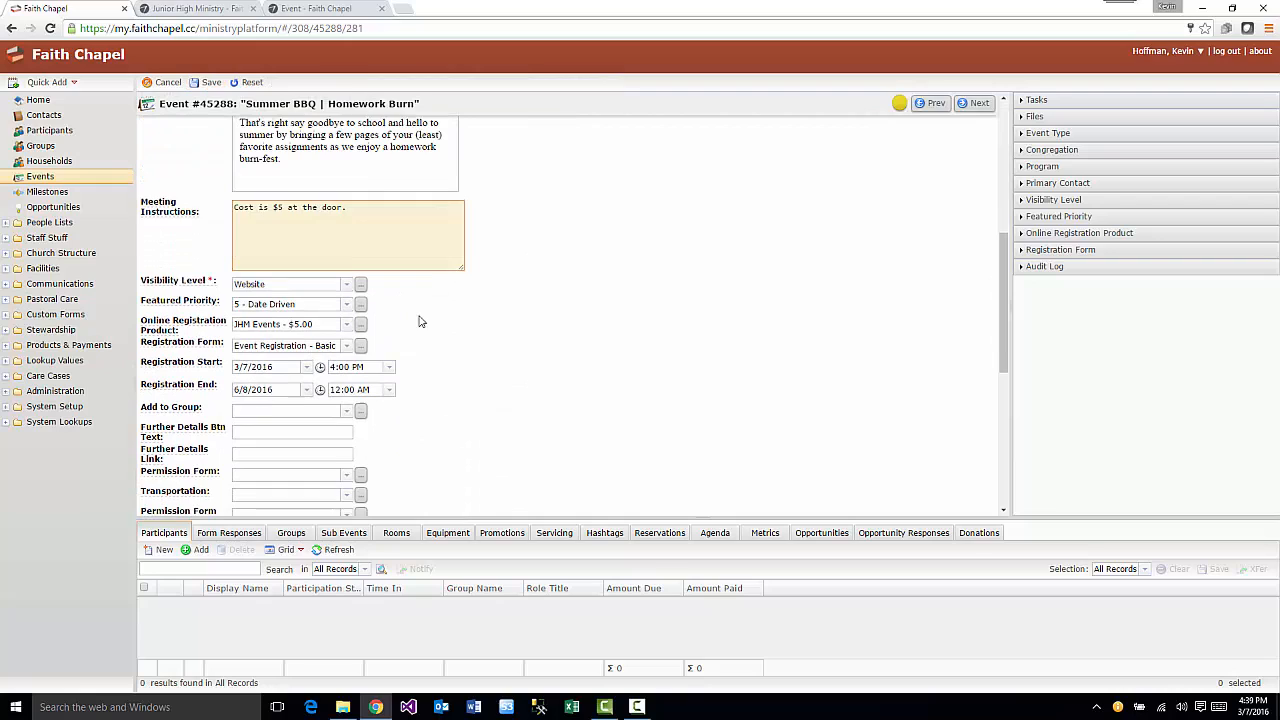
pyautogui.click(345, 339)
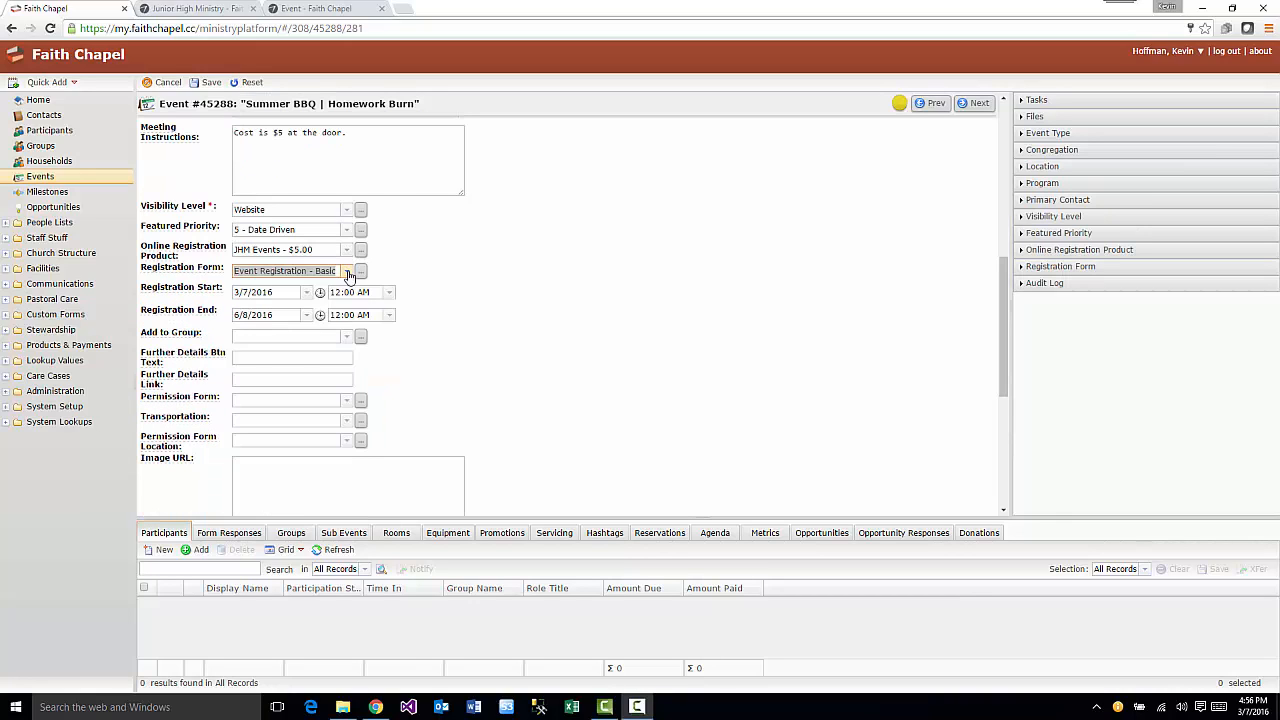
pyautogui.click(346, 272)
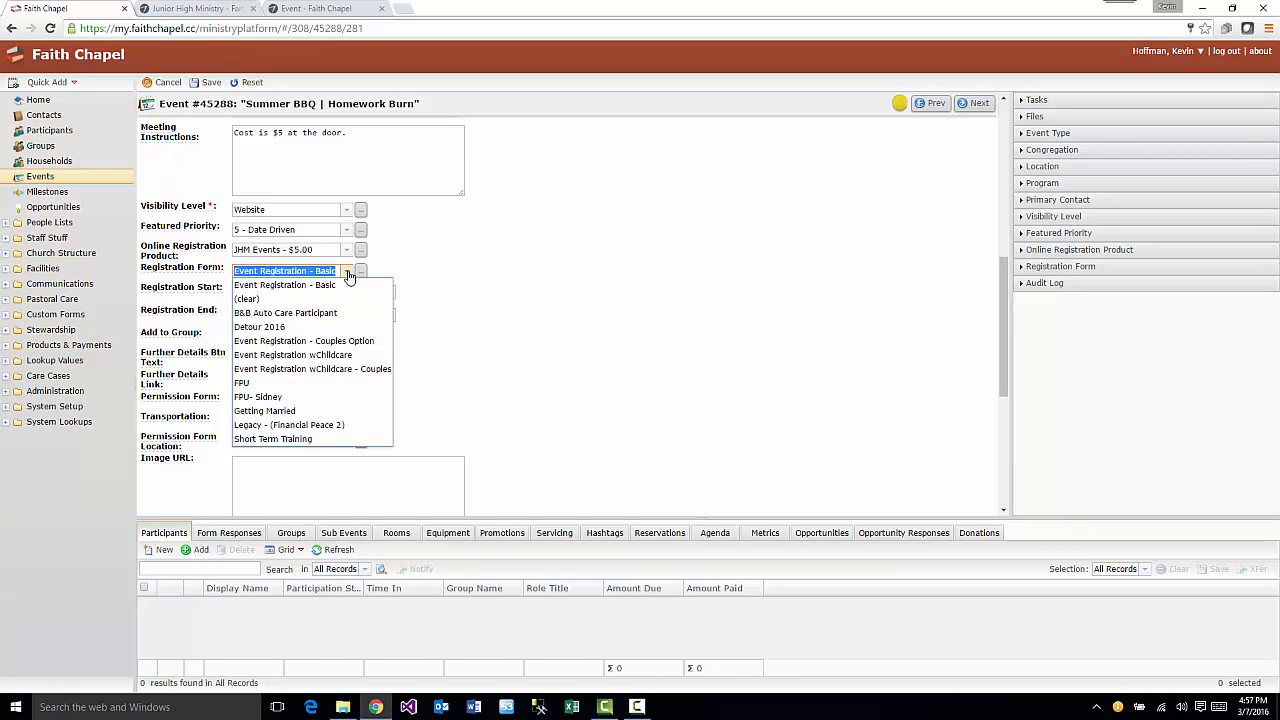
pyautogui.click(450, 300)
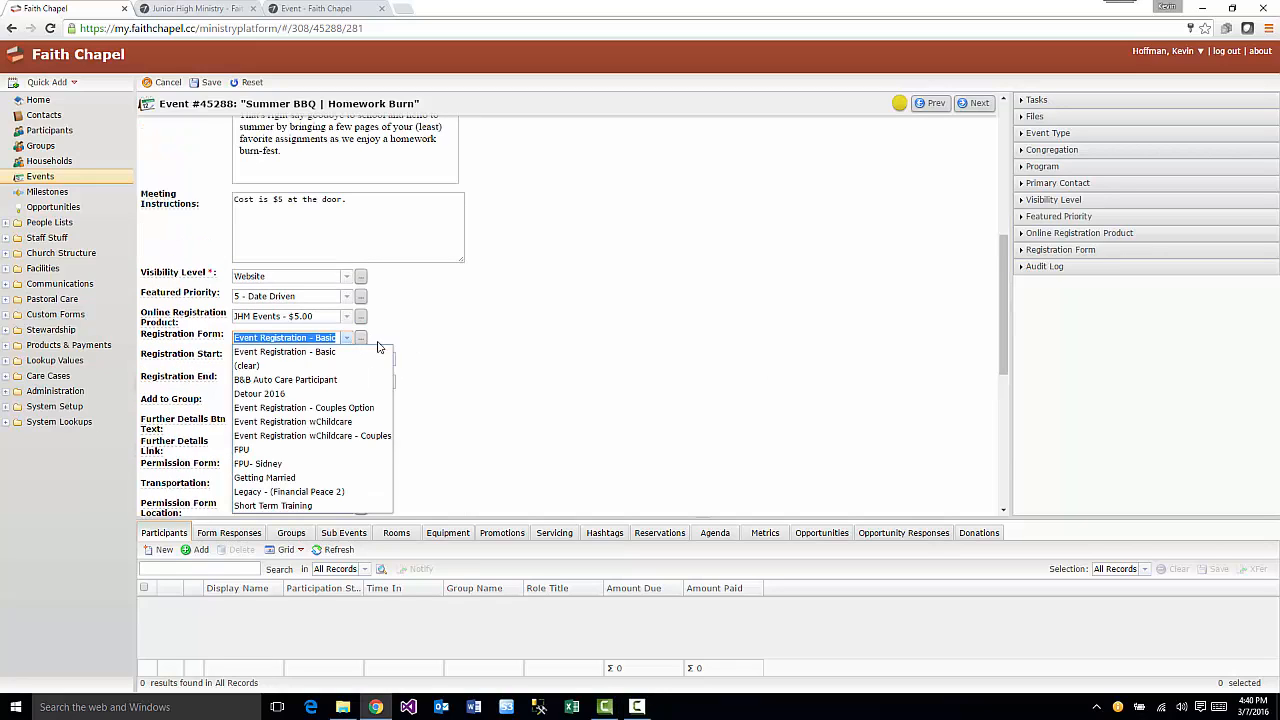
pyautogui.click(308, 366)
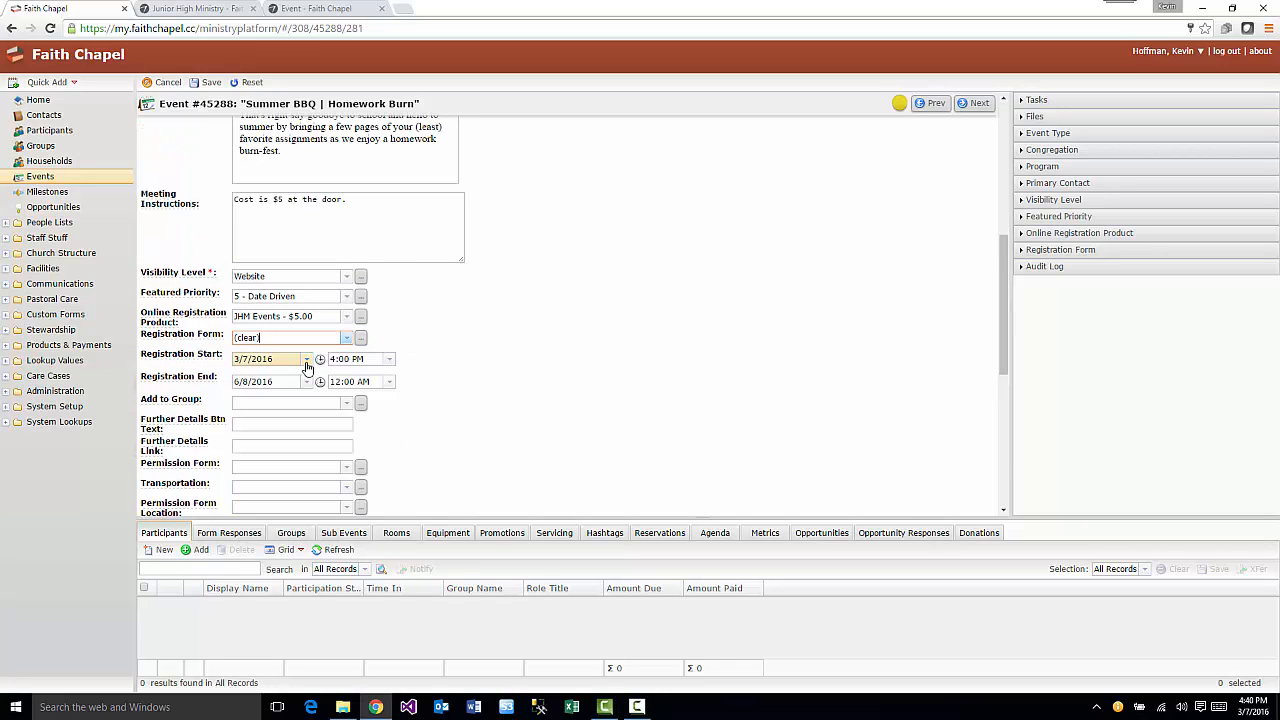
# - Delete the Registration Start and End dates and save the event
pyautogui.moveTo(278, 361); pyautogui.dragTo(206, 360)
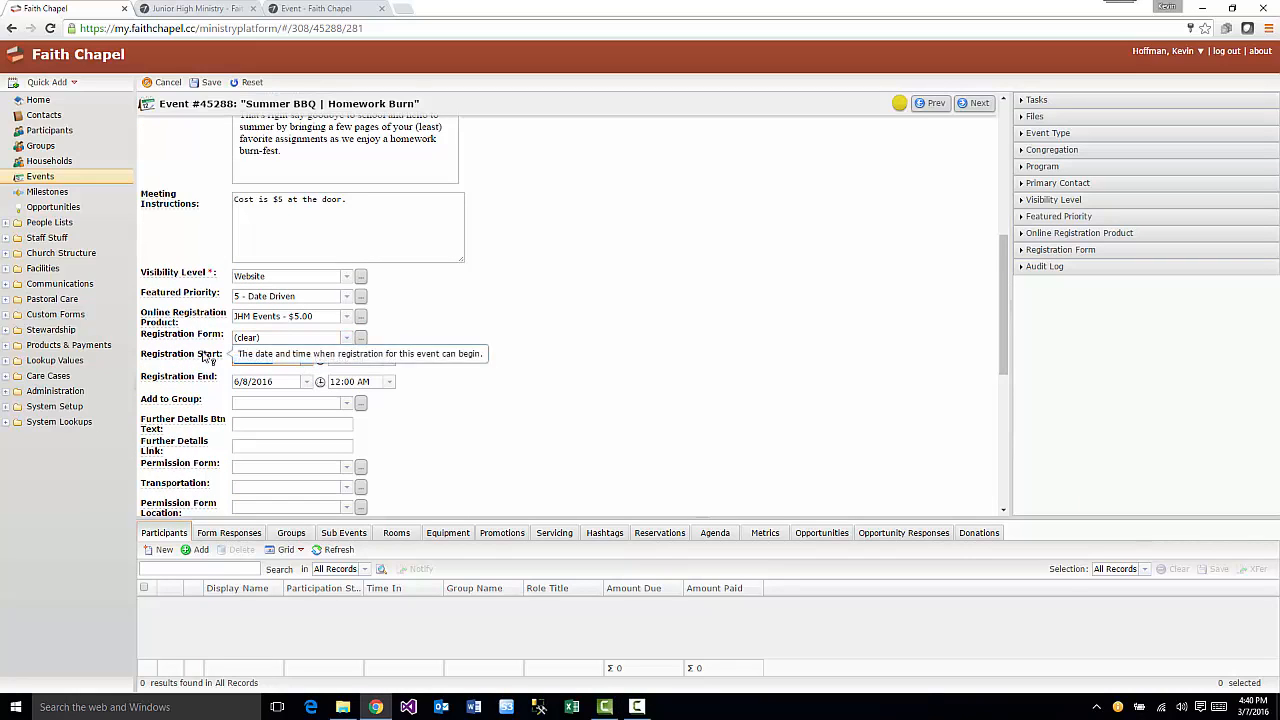
pyautogui.press('BackSpace')
pyautogui.moveTo(277, 383); pyautogui.dragTo(198, 383)
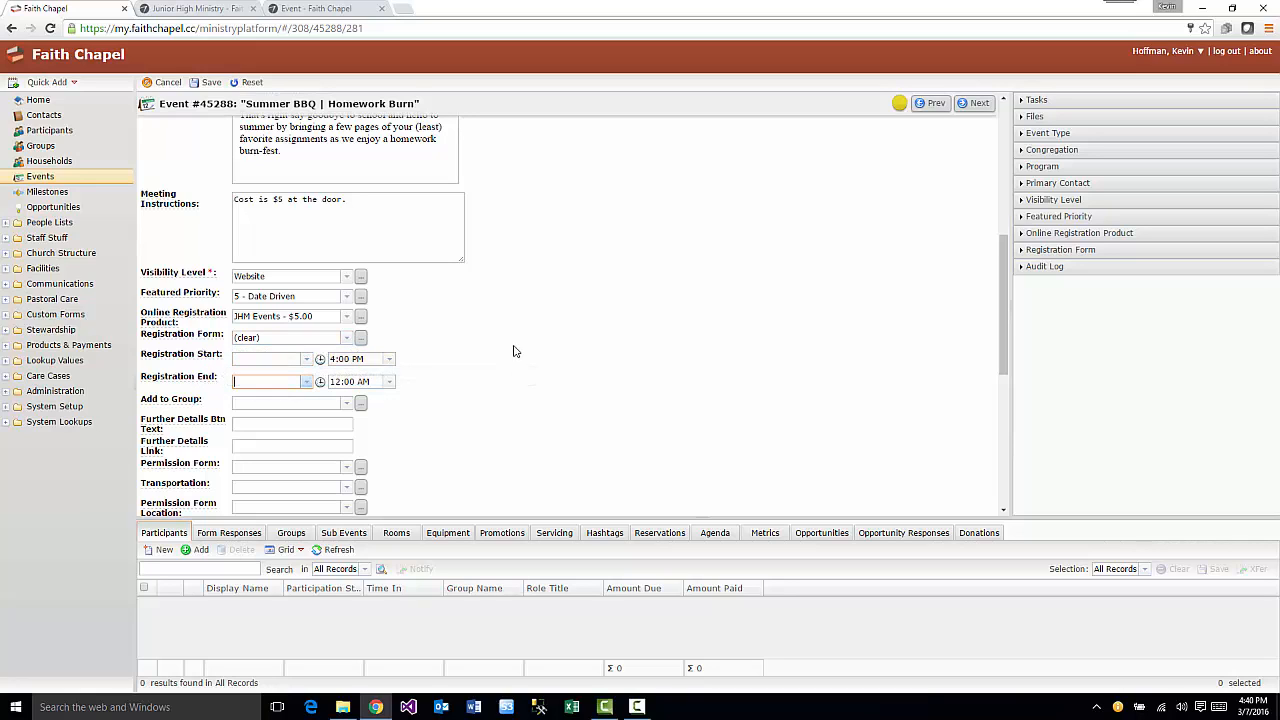
pyautogui.press('BackSpace')
pyautogui.click(208, 83)
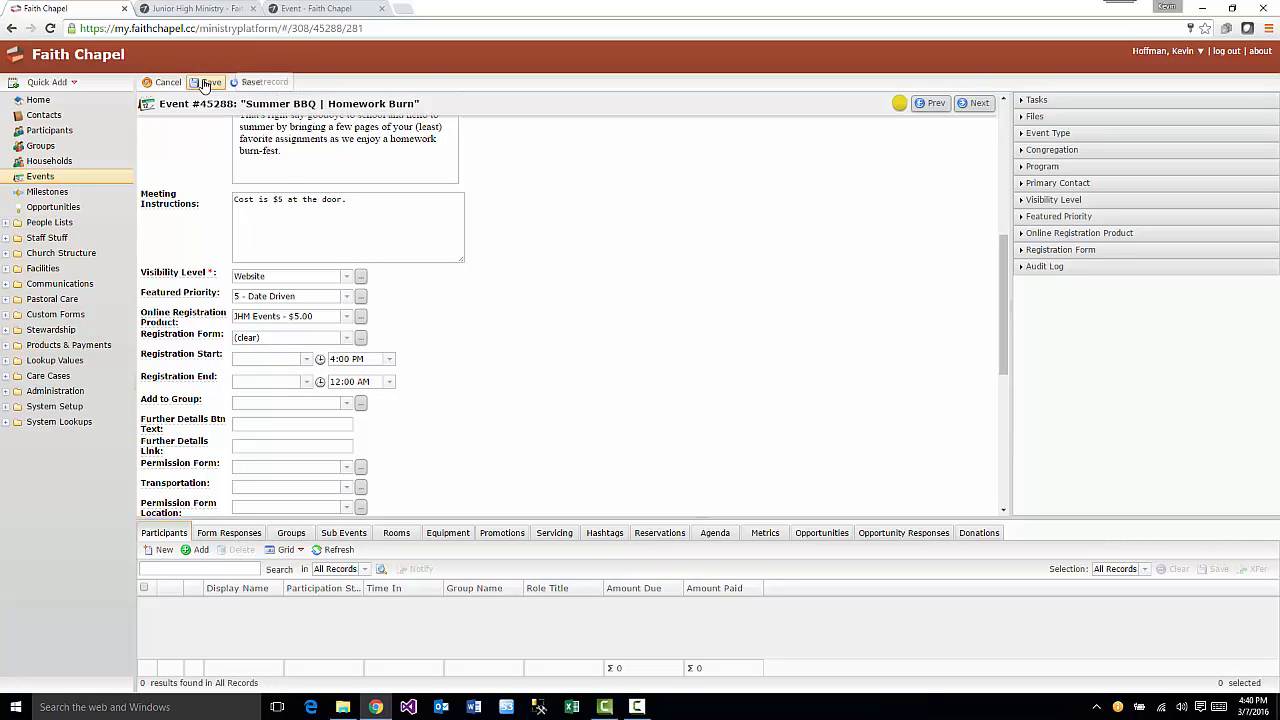
pyautogui.click(305, 8)
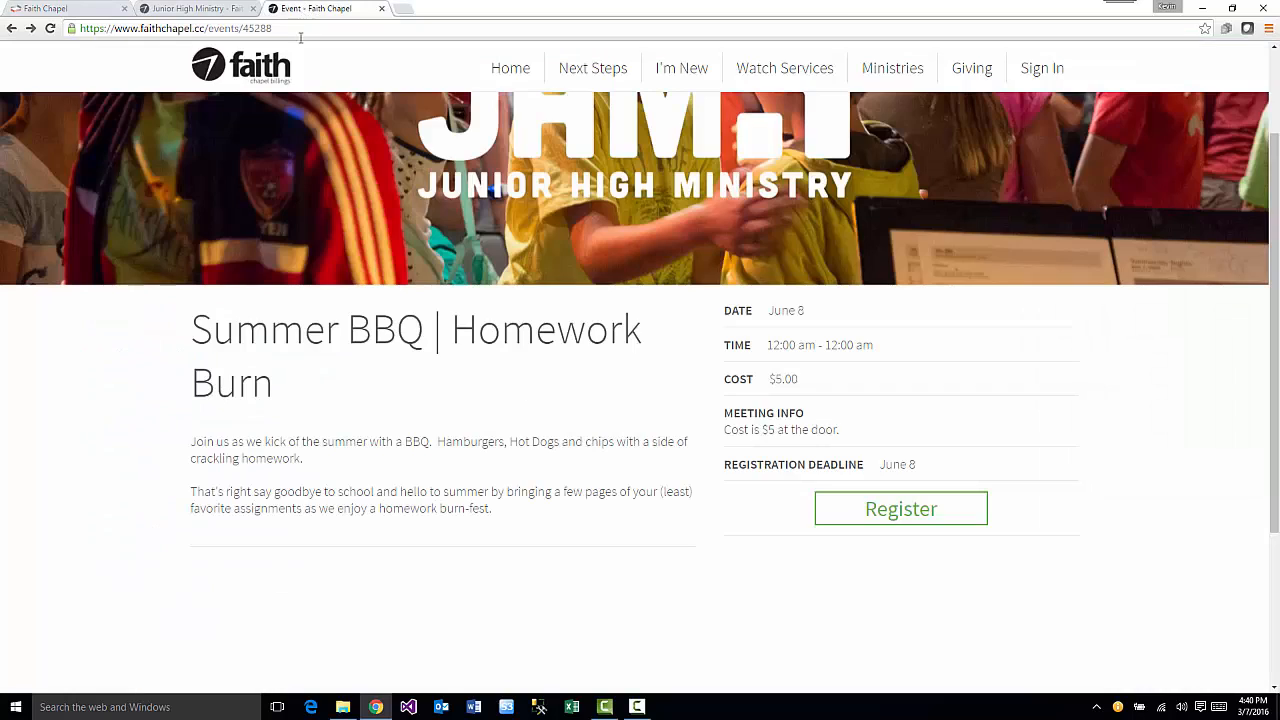
# - Reload the public Summer BBQ page to check it, then return to the event #45288 admin record
pyautogui.click(50, 29)
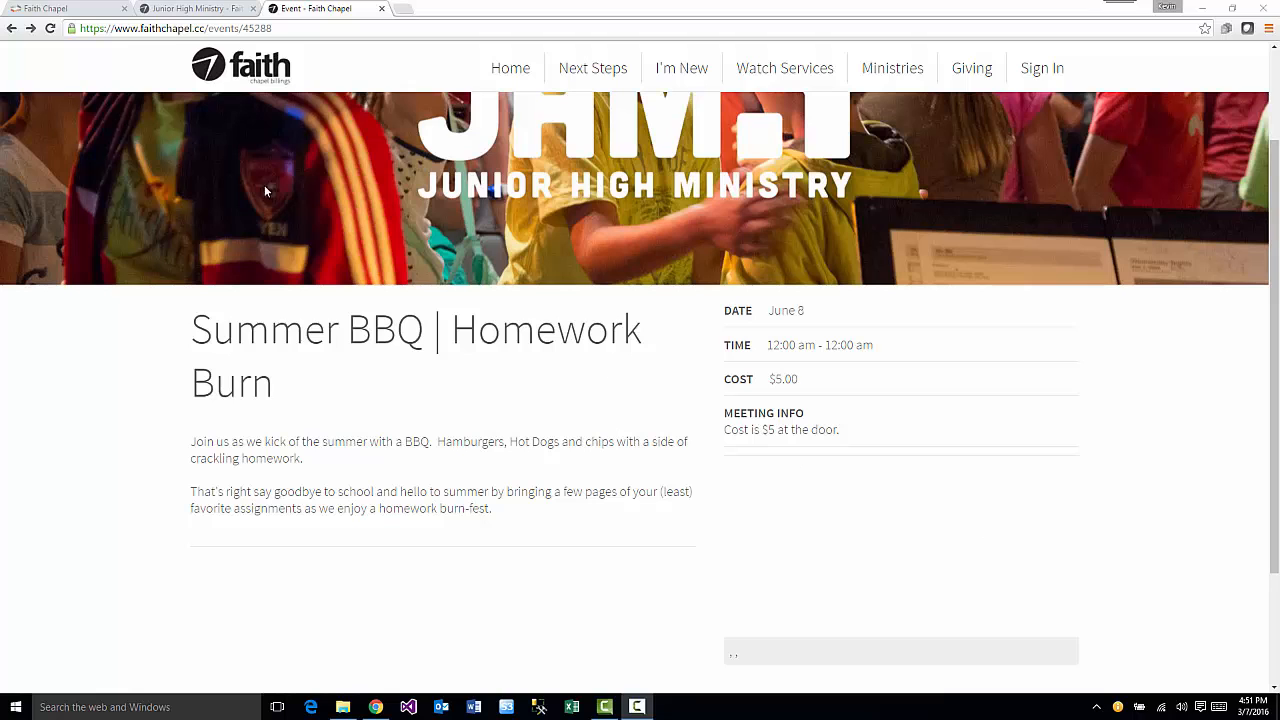
pyautogui.click(68, 9)
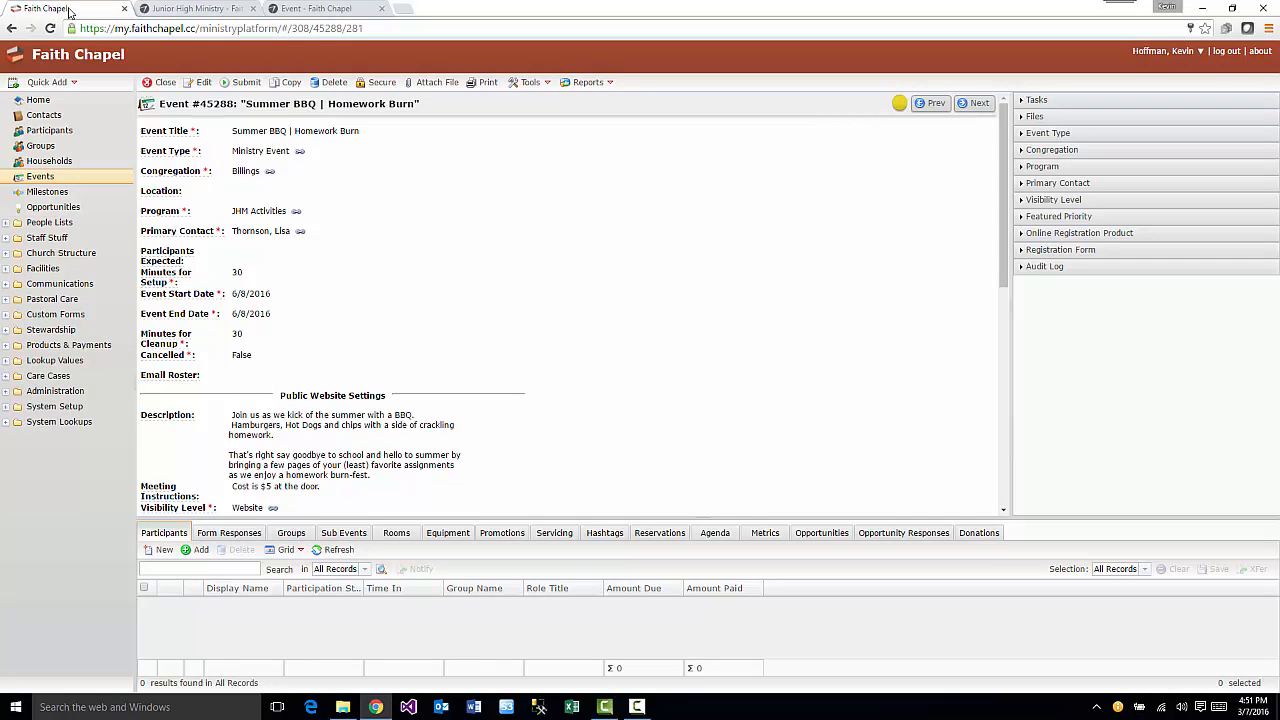
# - Set the Summer BBQ event's location to Junior High Building and save the record
pyautogui.click(200, 82)
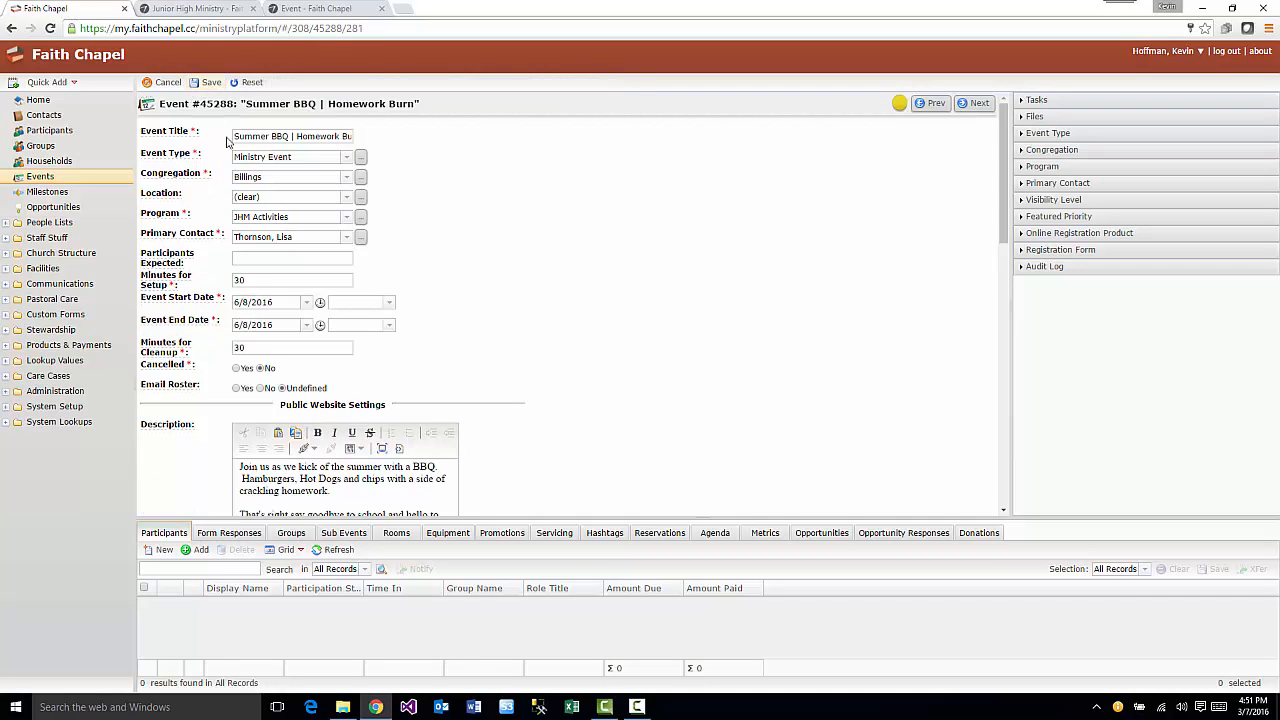
pyautogui.click(346, 198)
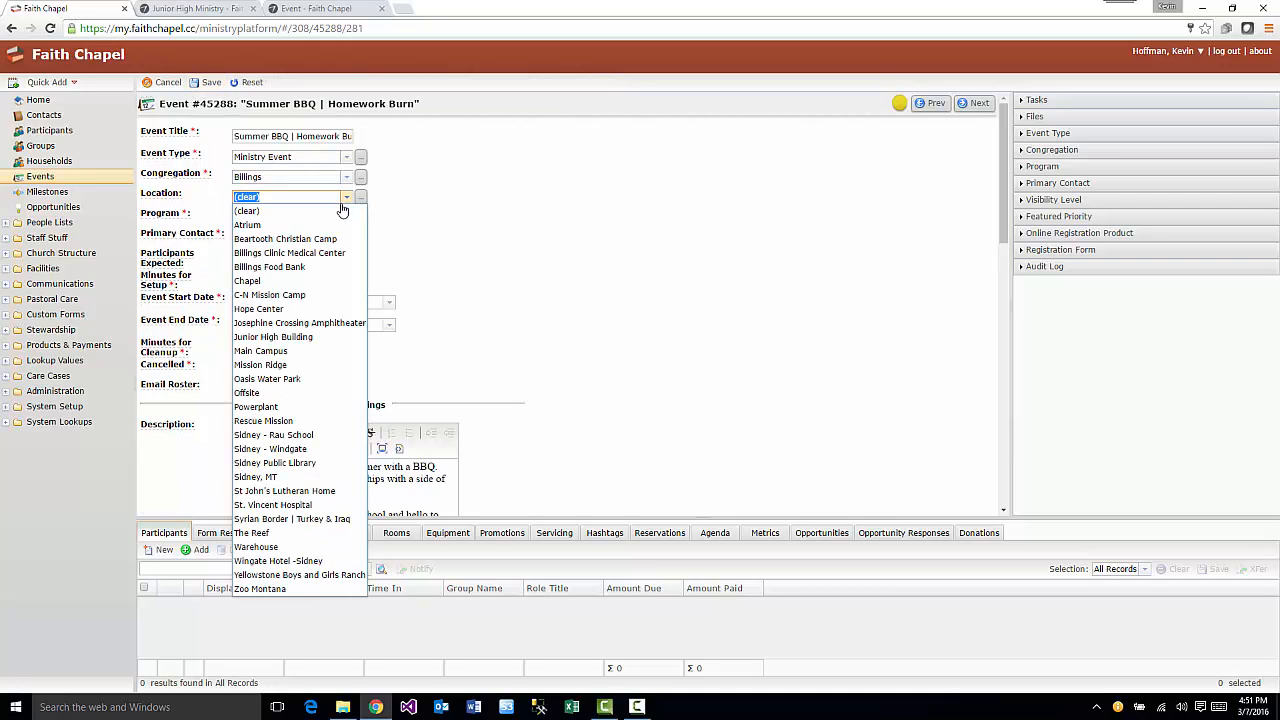
pyautogui.click(320, 339)
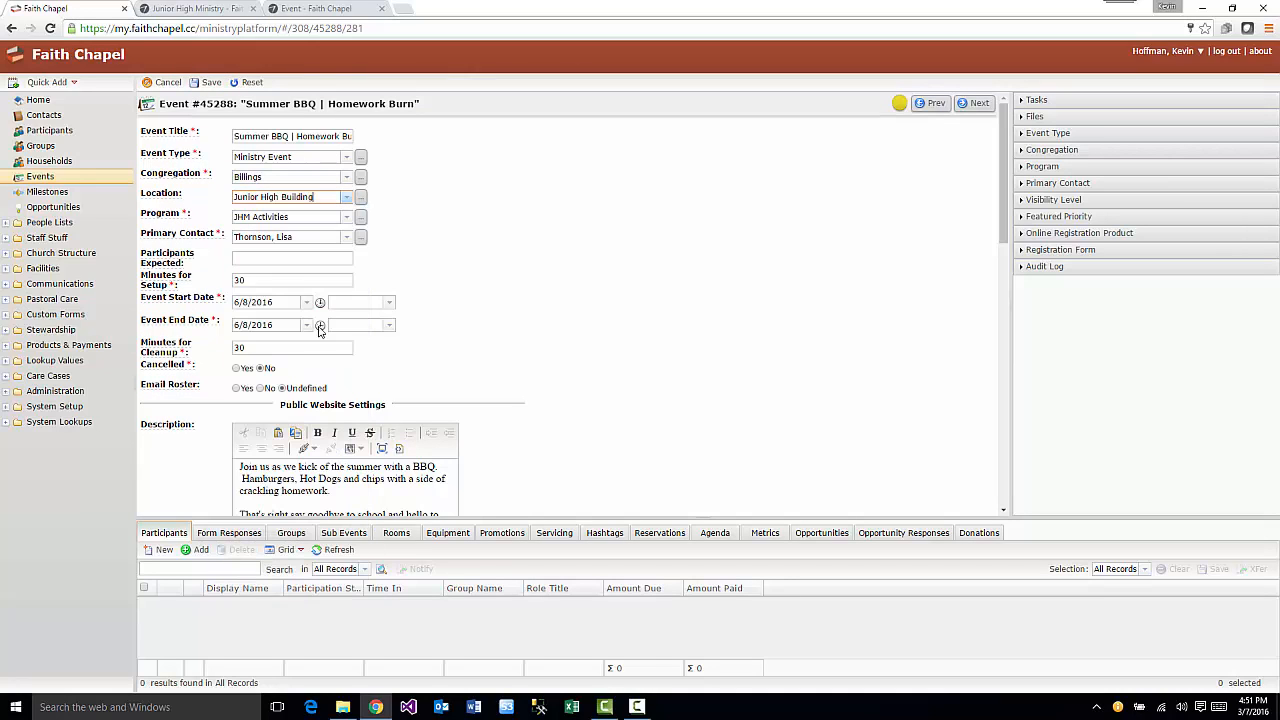
pyautogui.click(207, 84)
pyautogui.click(305, 9)
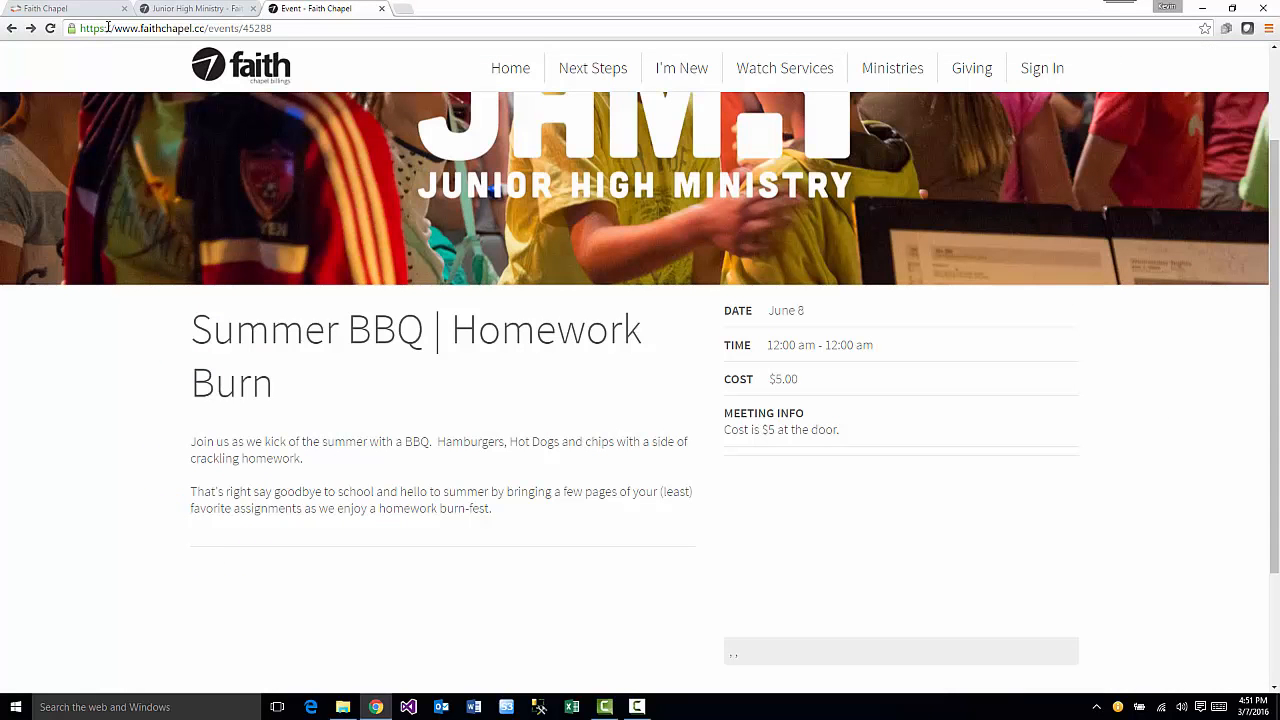
# - Reload the public Summer BBQ page and scroll down to the new location map
pyautogui.click(50, 28)
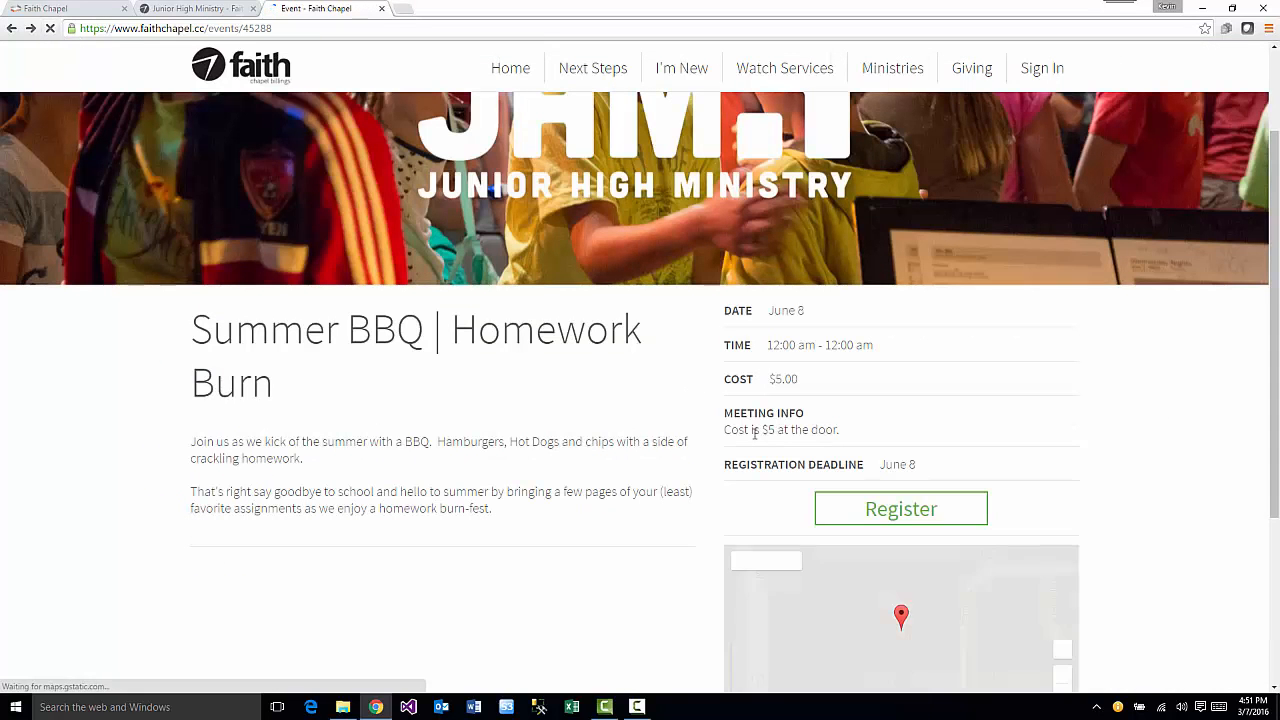
pyautogui.scroll(-3, 760, 440)
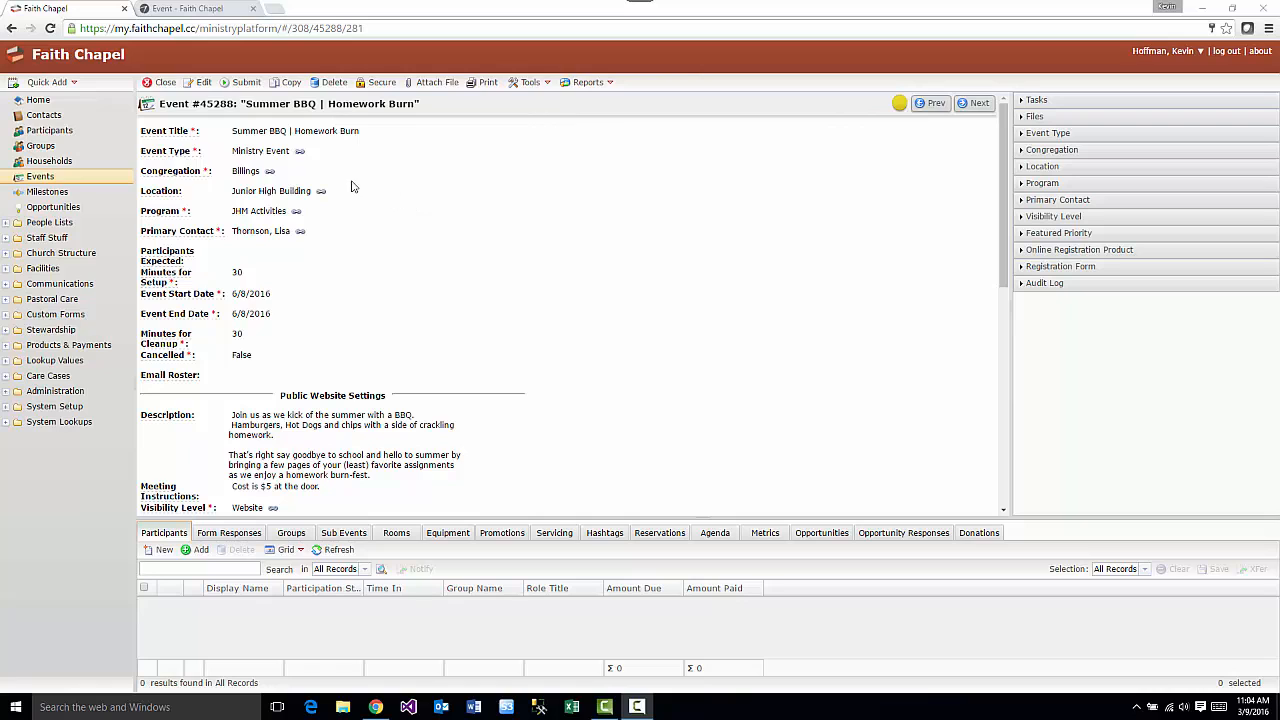
# - Set Permission Form to Generic Permission Form, Transportation to Bus, form location The Reef, and save
pyautogui.click(205, 82)
pyautogui.scroll(-10, 503, 223)
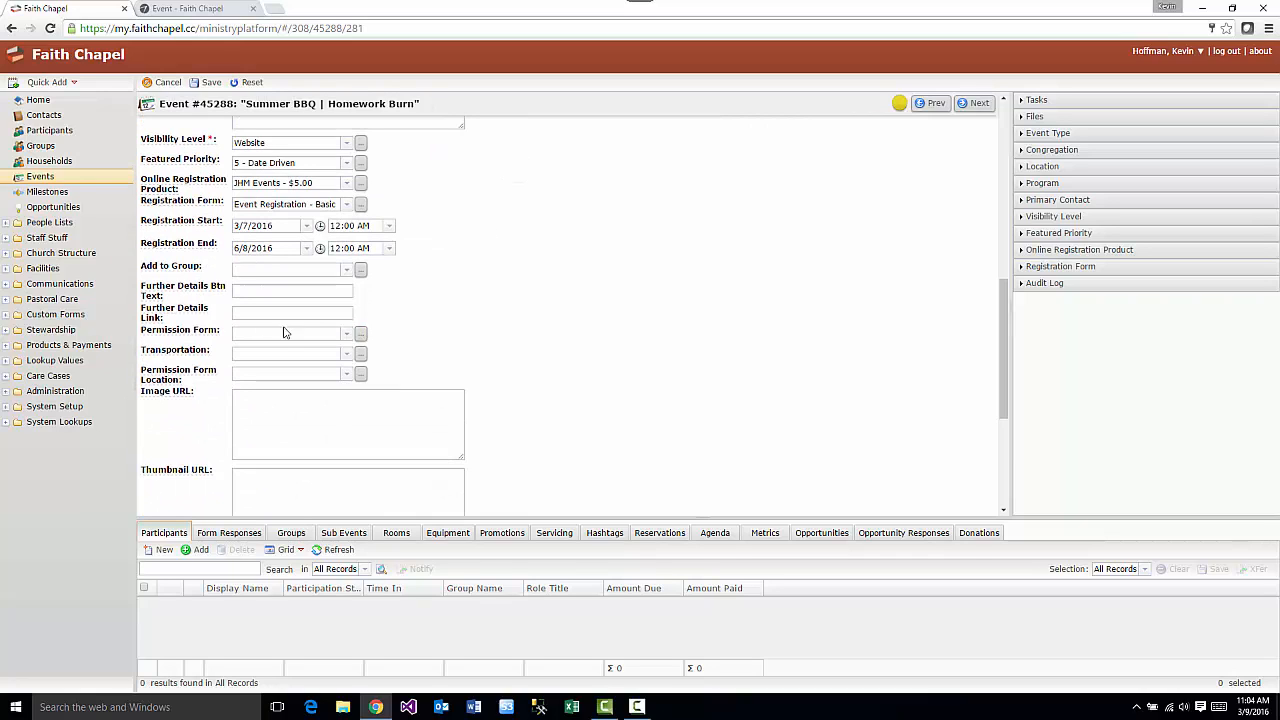
pyautogui.click(240, 334)
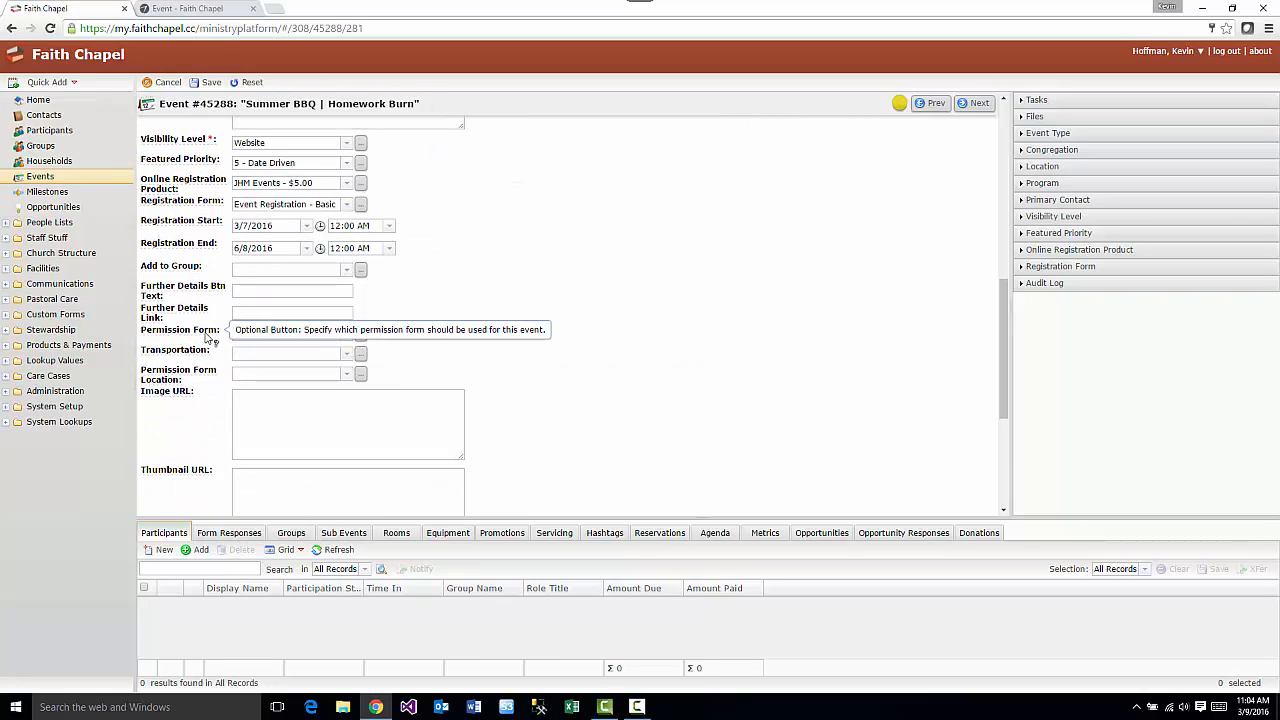
pyautogui.click(346, 340)
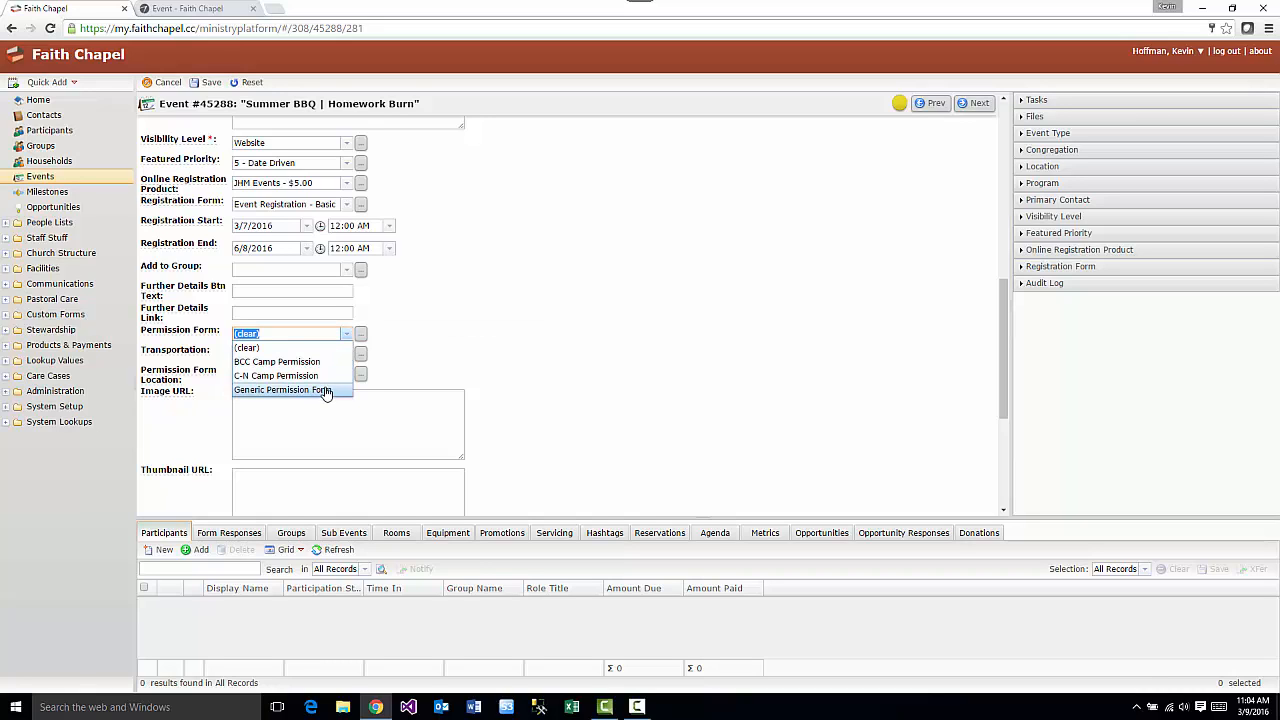
pyautogui.click(325, 391)
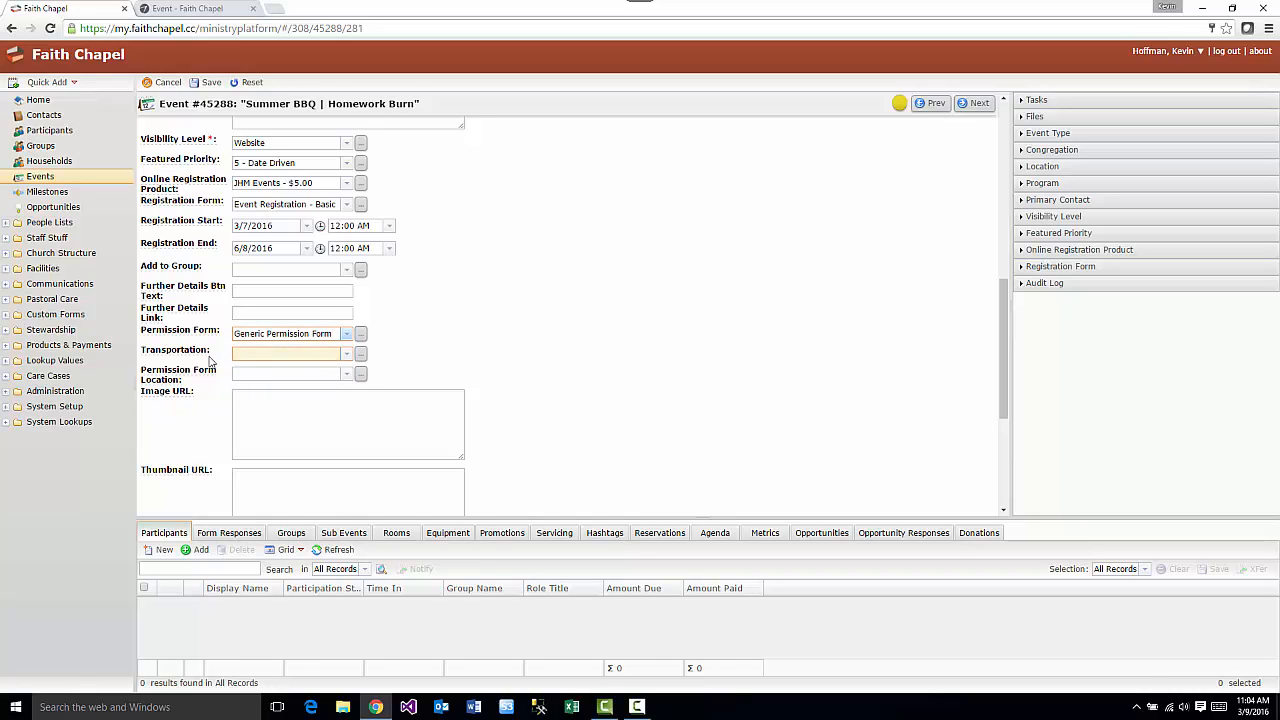
pyautogui.click(347, 355)
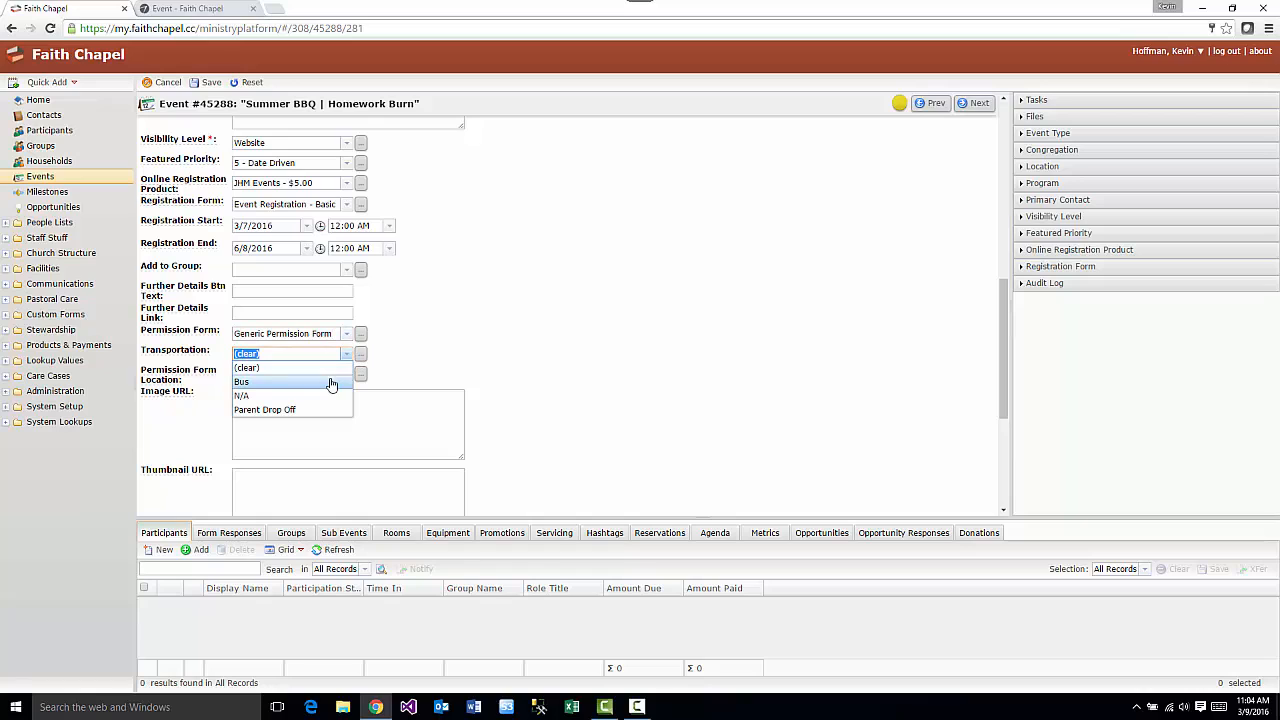
pyautogui.click(331, 383)
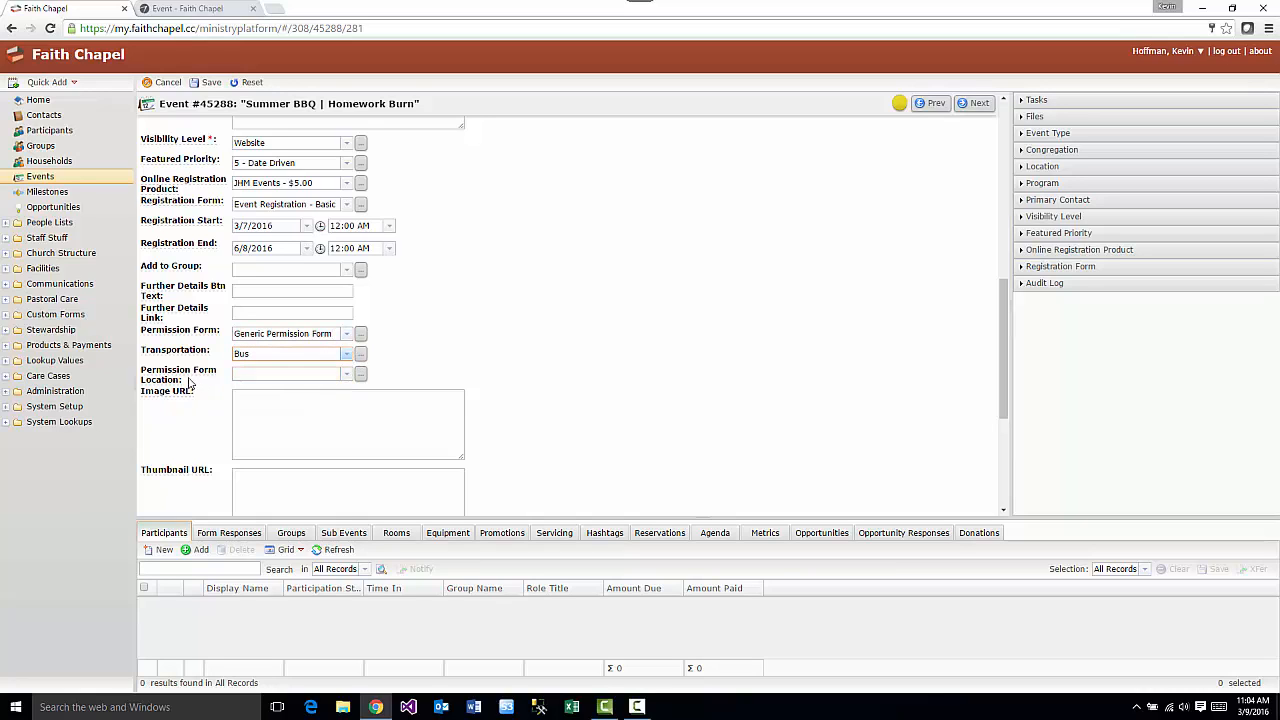
pyautogui.click(344, 374)
pyautogui.scroll(-2, 357, 335)
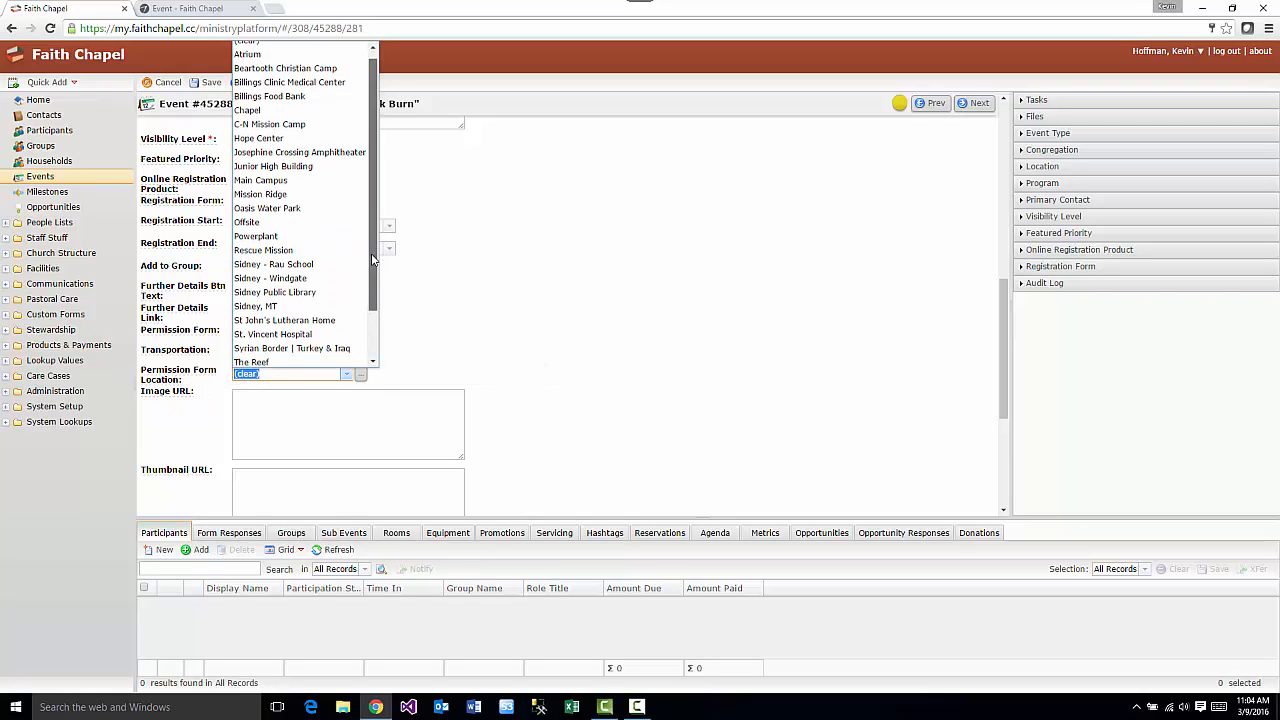
pyautogui.click(334, 305)
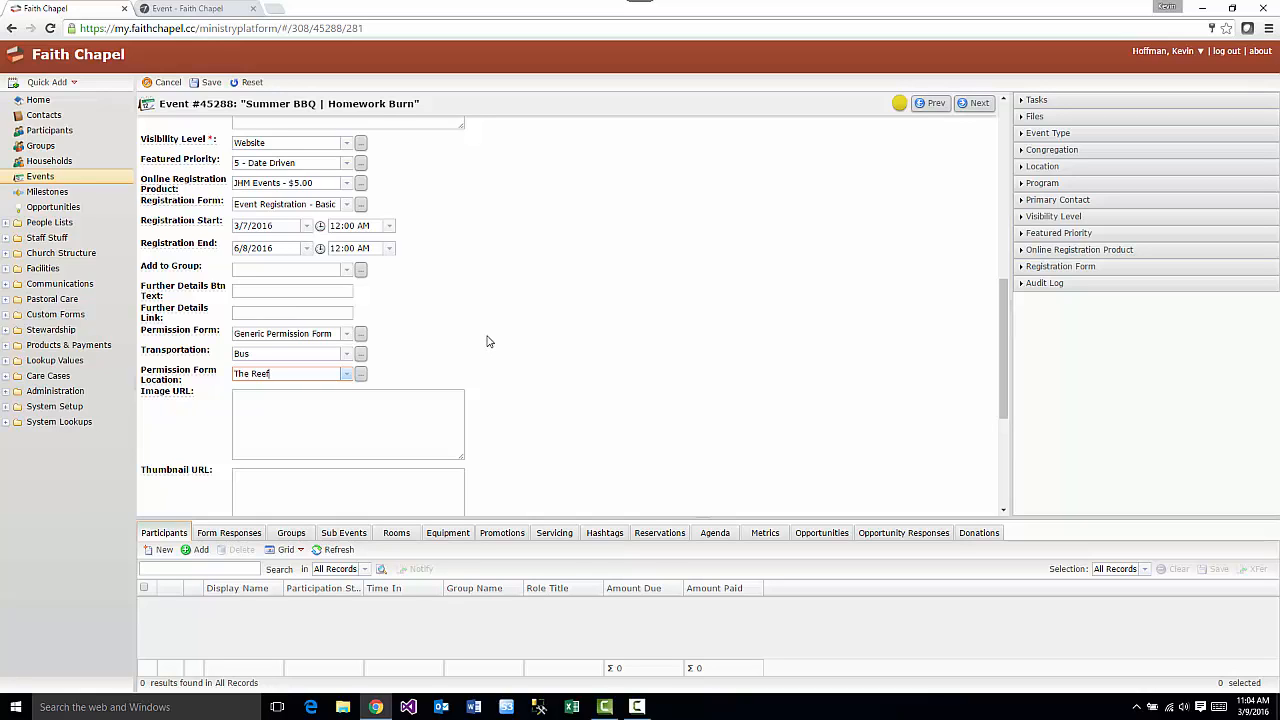
pyautogui.click(211, 84)
pyautogui.click(219, 12)
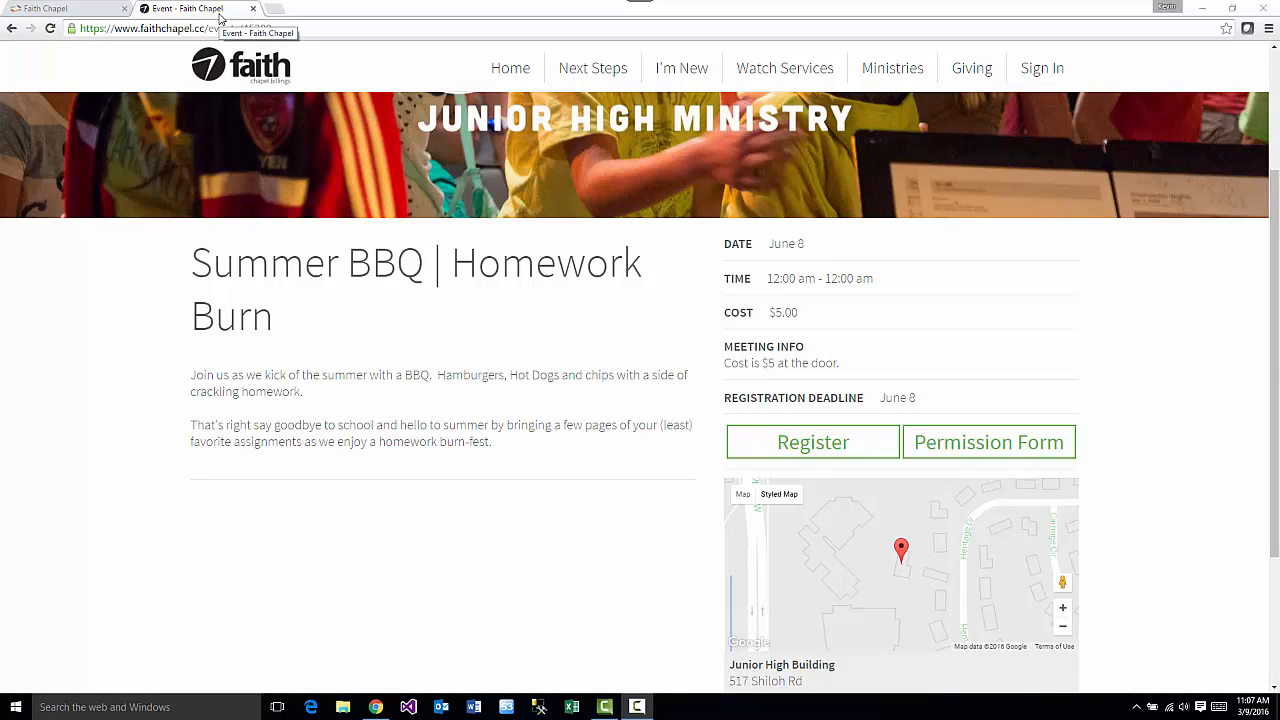
# - Open the Summer BBQ event's printable permission form from the public event page
pyautogui.click(975, 448)
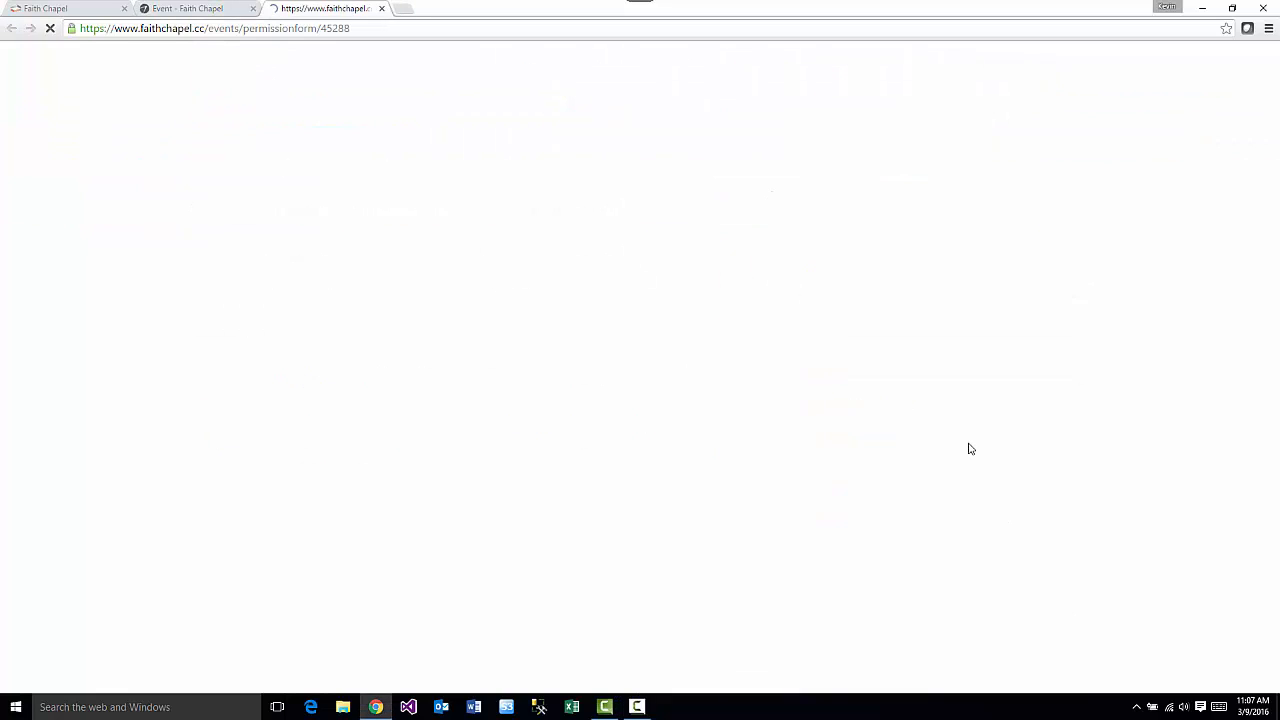